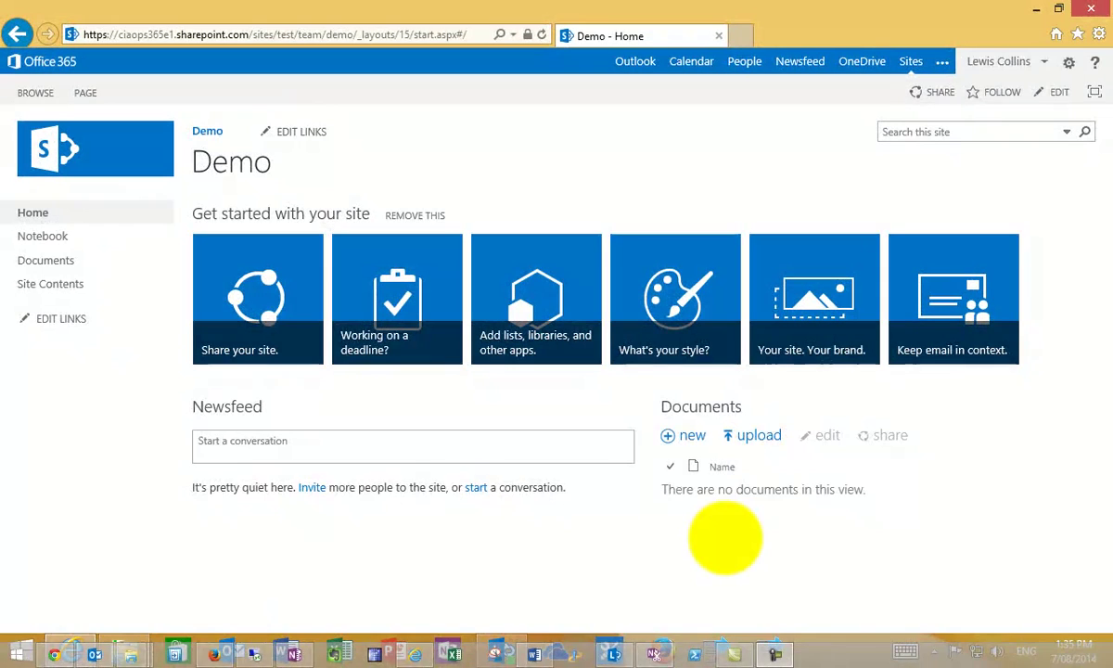
- Create a new Word document in the Demo site's Documents library
{"action": "left_click", "coordinate": [725, 537]}
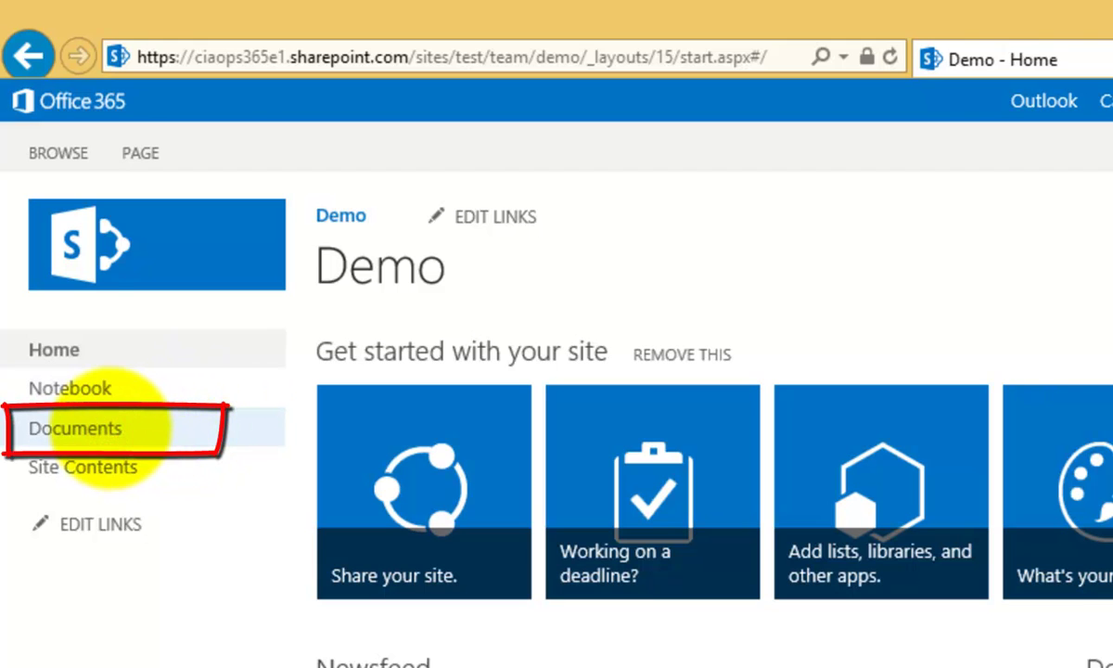
{"action": "left_click", "coordinate": [106, 425]}
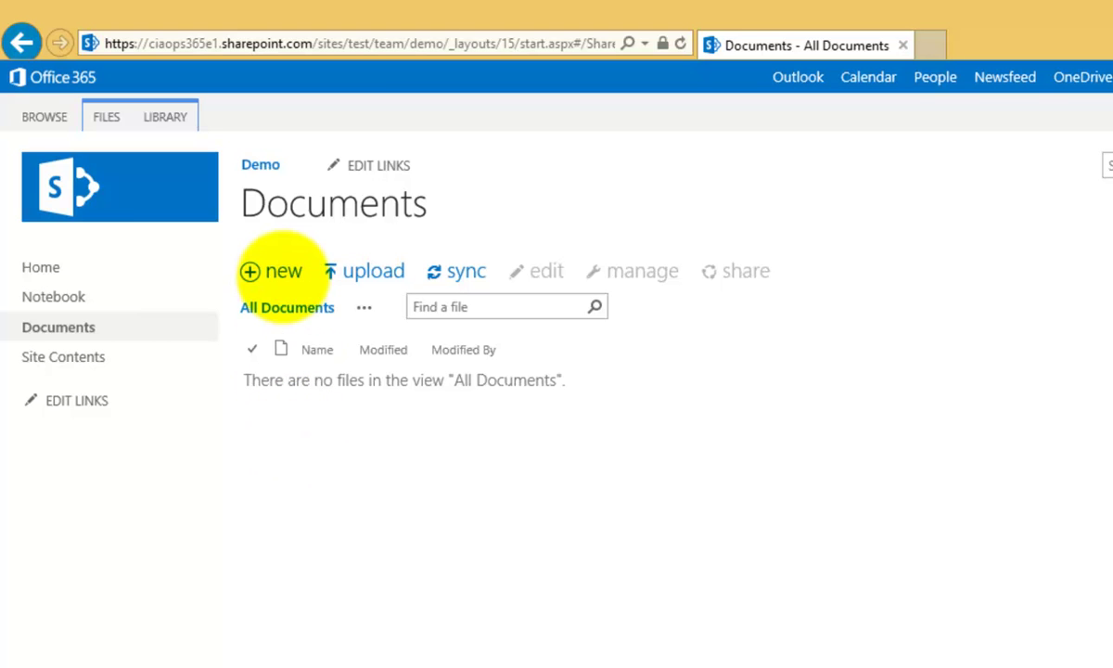
{"action": "left_click", "coordinate": [269, 272]}
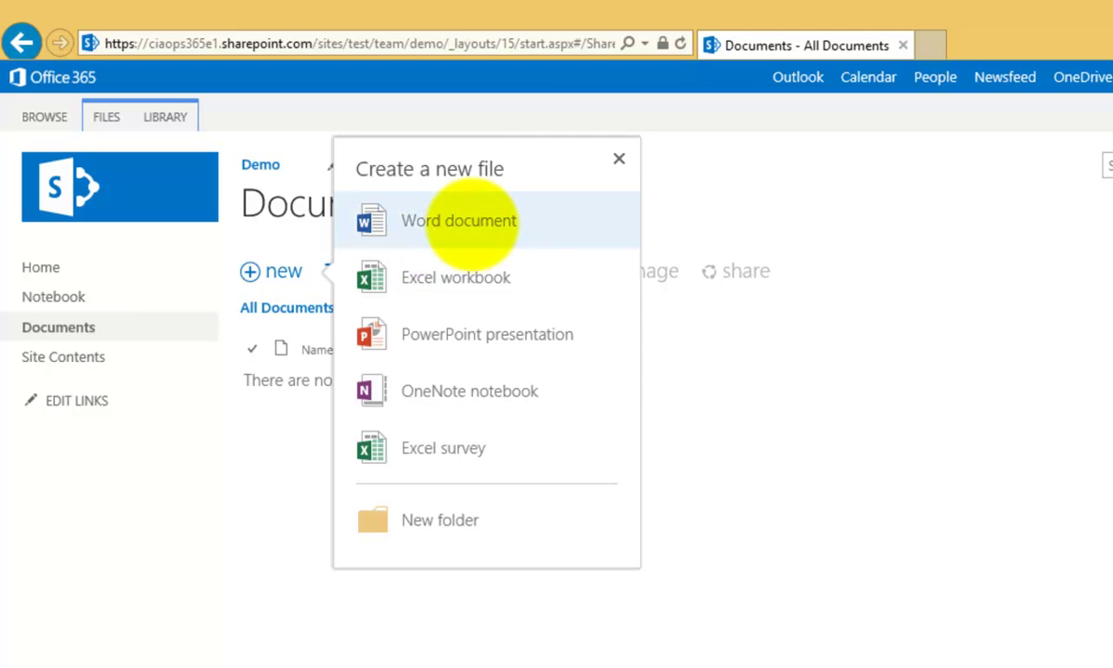
{"action": "left_click", "coordinate": [469, 220]}
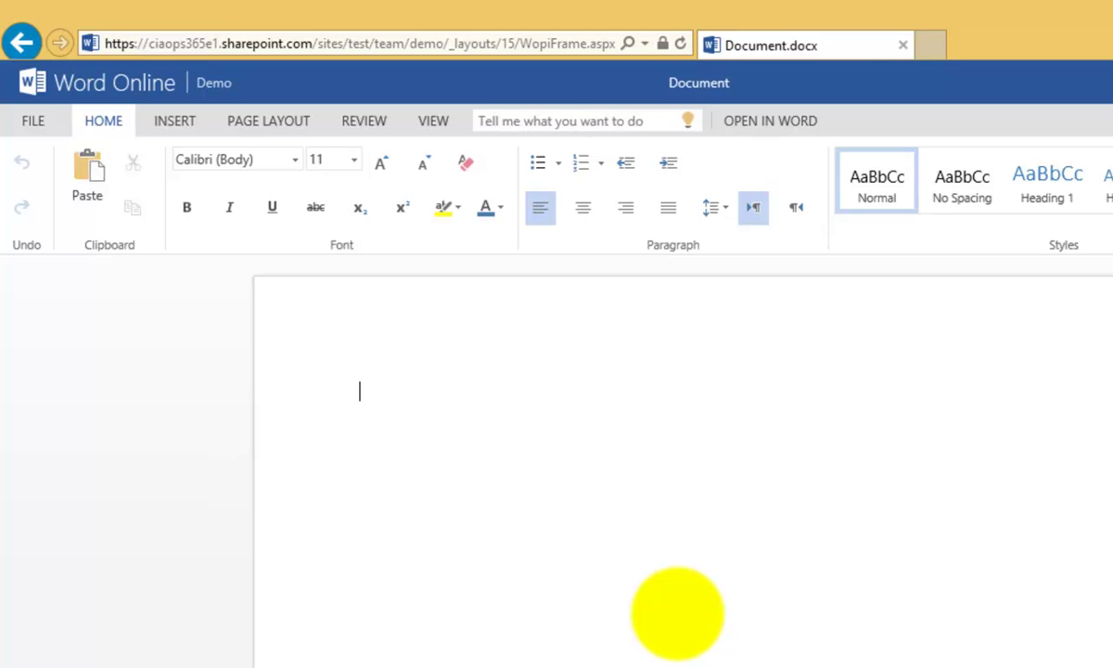
- Enter the text "Hello World" in the new document and return to the Demo site's document library
{"action": "type", "text": "Hello World"}
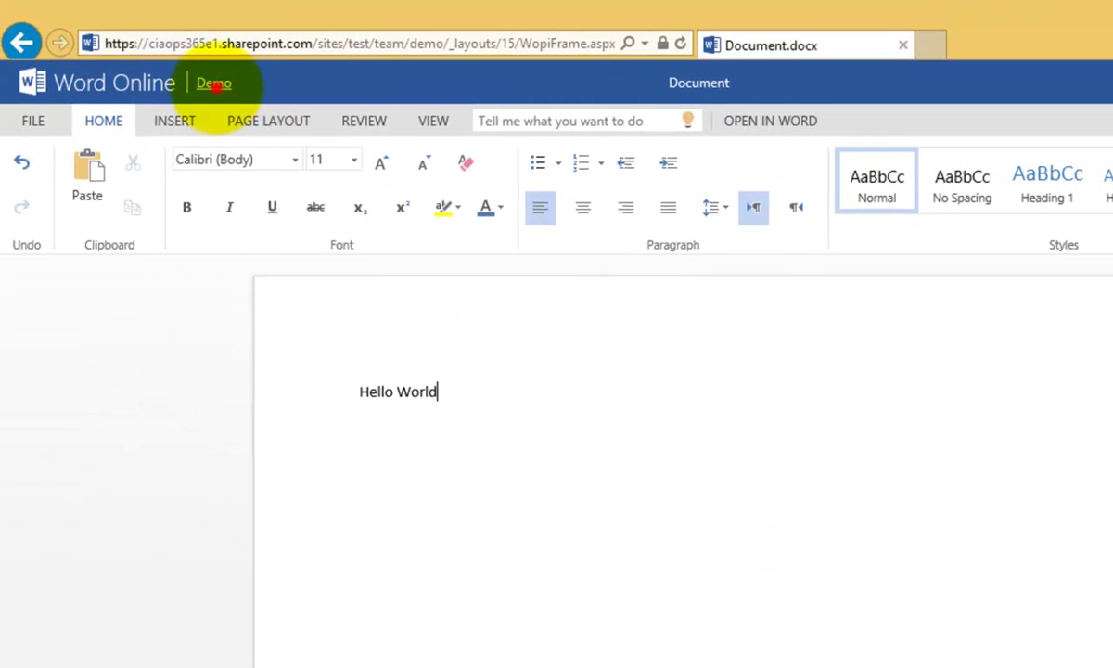
{"action": "left_click", "coordinate": [213, 84]}
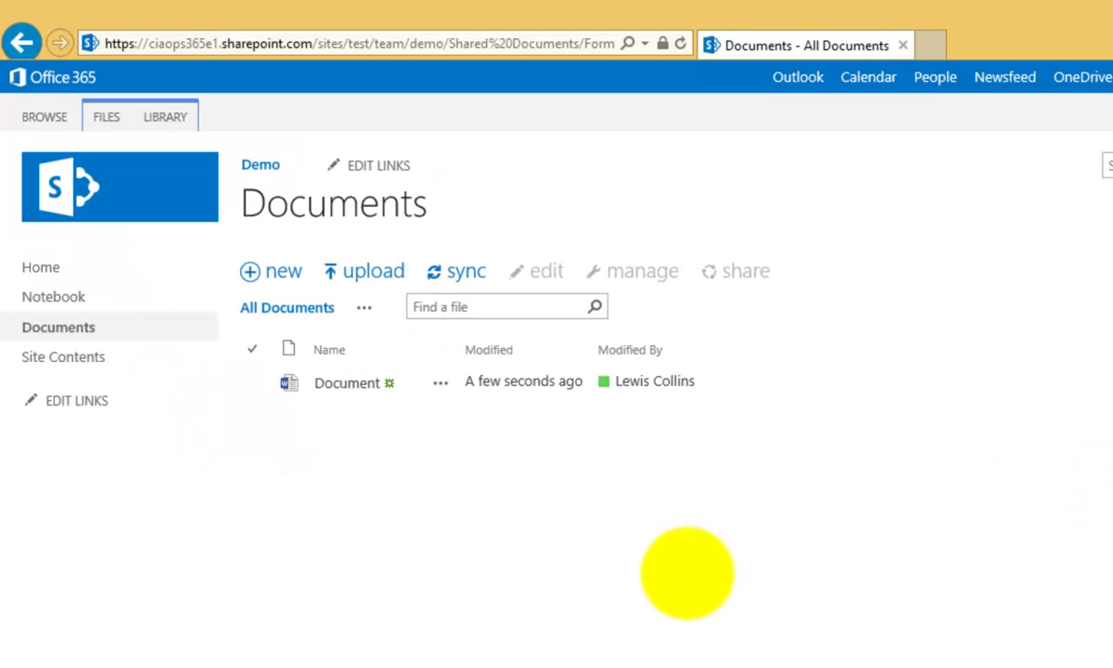
{"action": "left_click", "coordinate": [355, 390]}
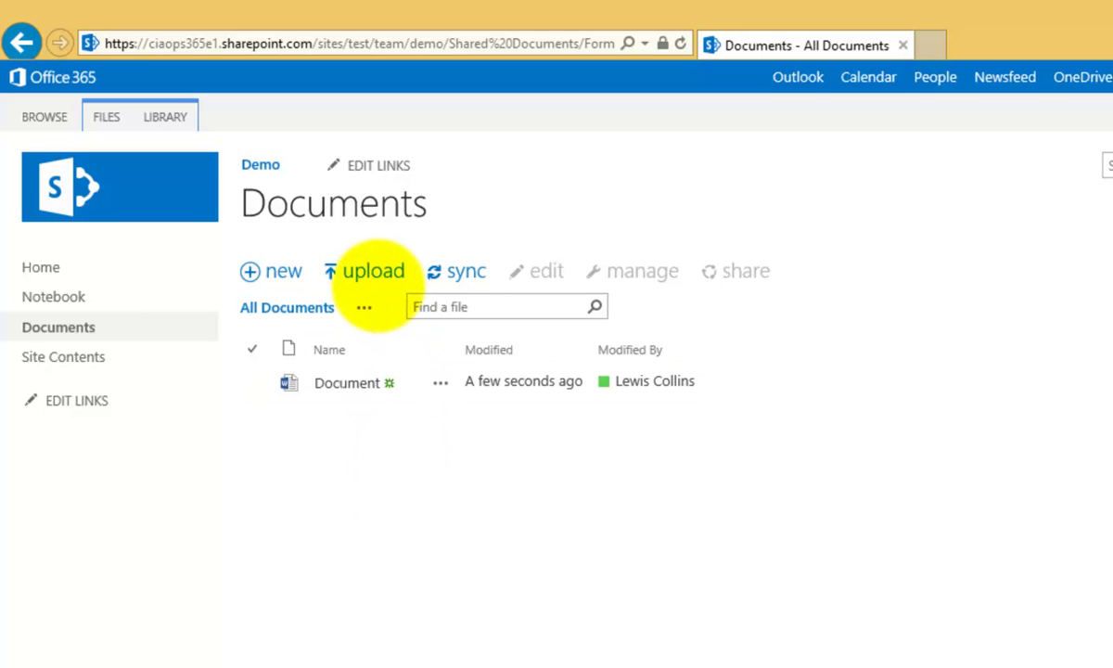
- Upload Hello World.docx from the C:\download folder to the library, view the uploaded document and return to the library
{"action": "left_click", "coordinate": [376, 270]}
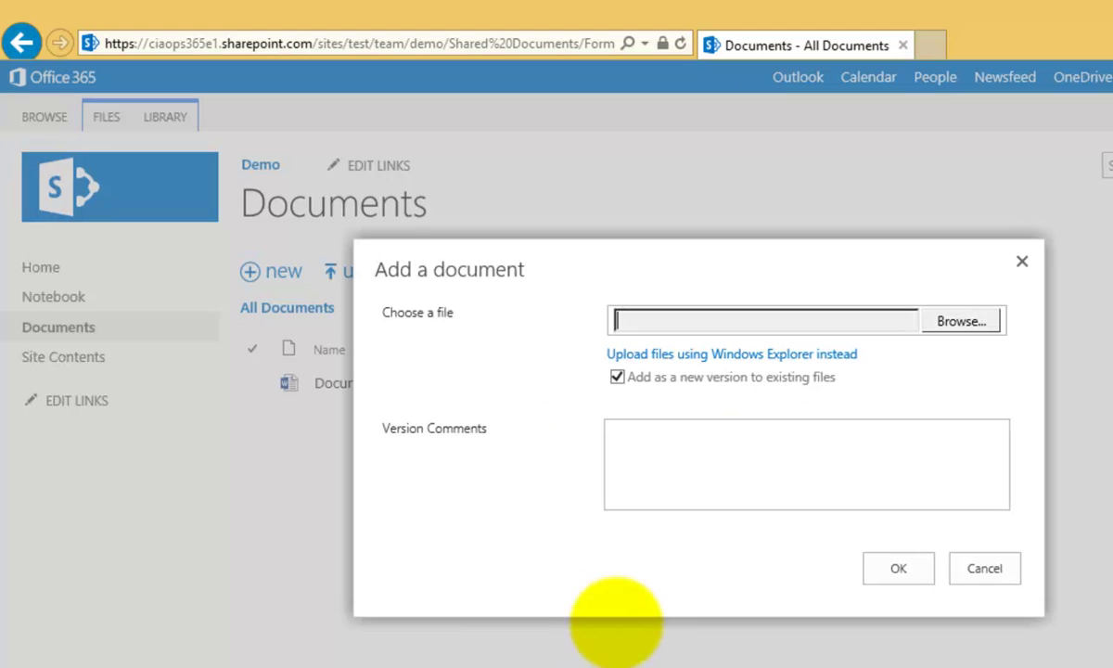
{"action": "left_click", "coordinate": [946, 321]}
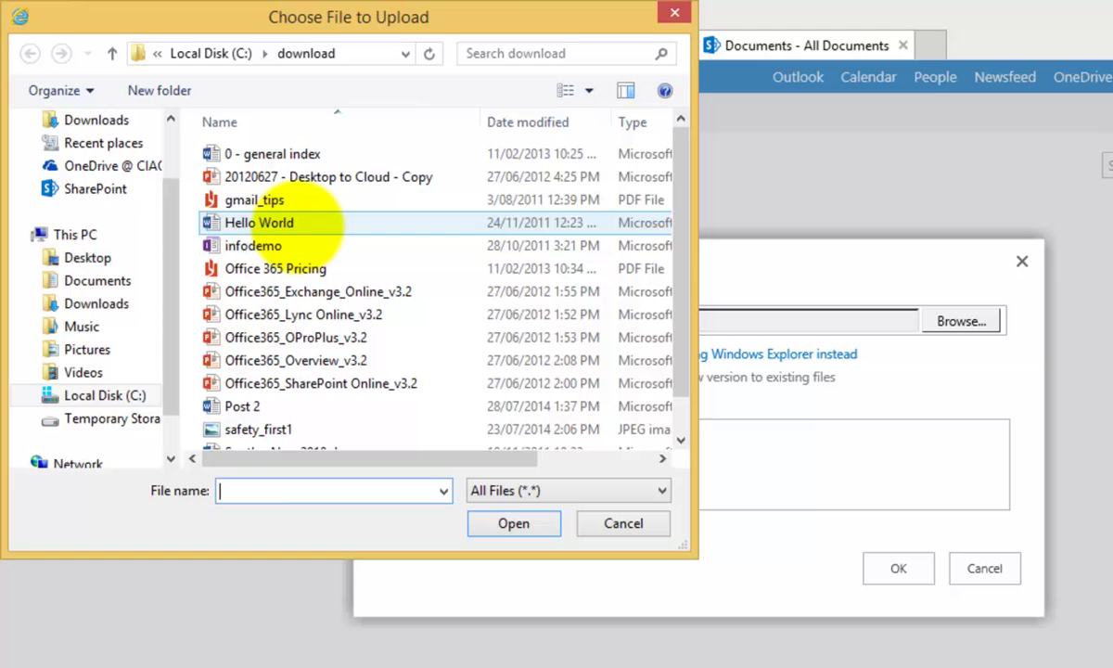
{"action": "left_click", "coordinate": [297, 223]}
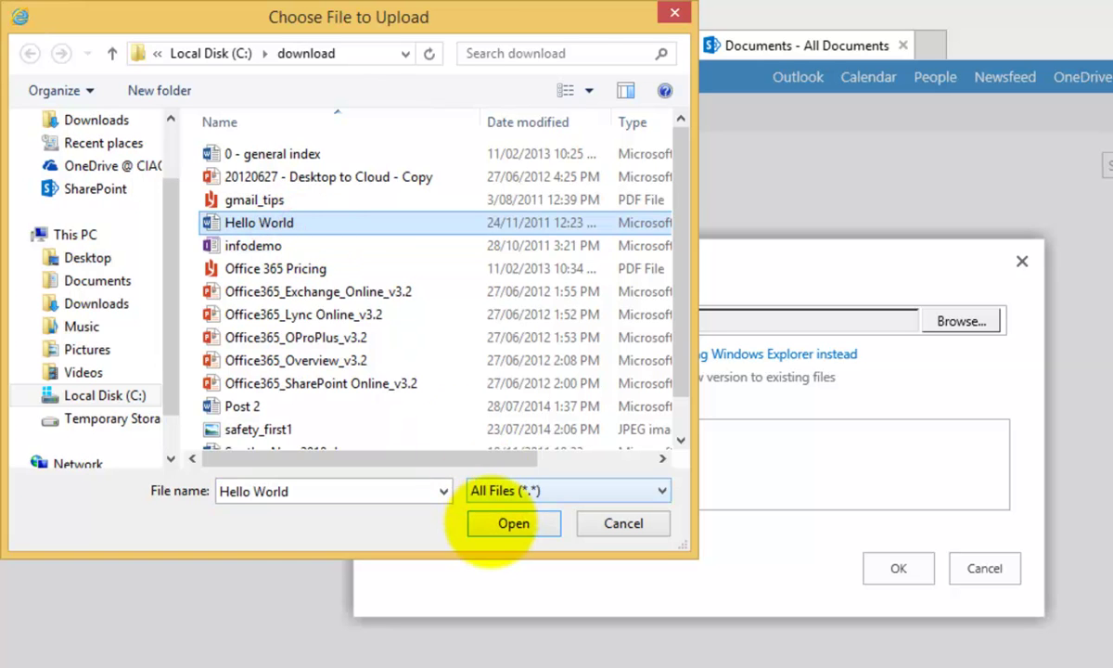
{"action": "left_click", "coordinate": [513, 523]}
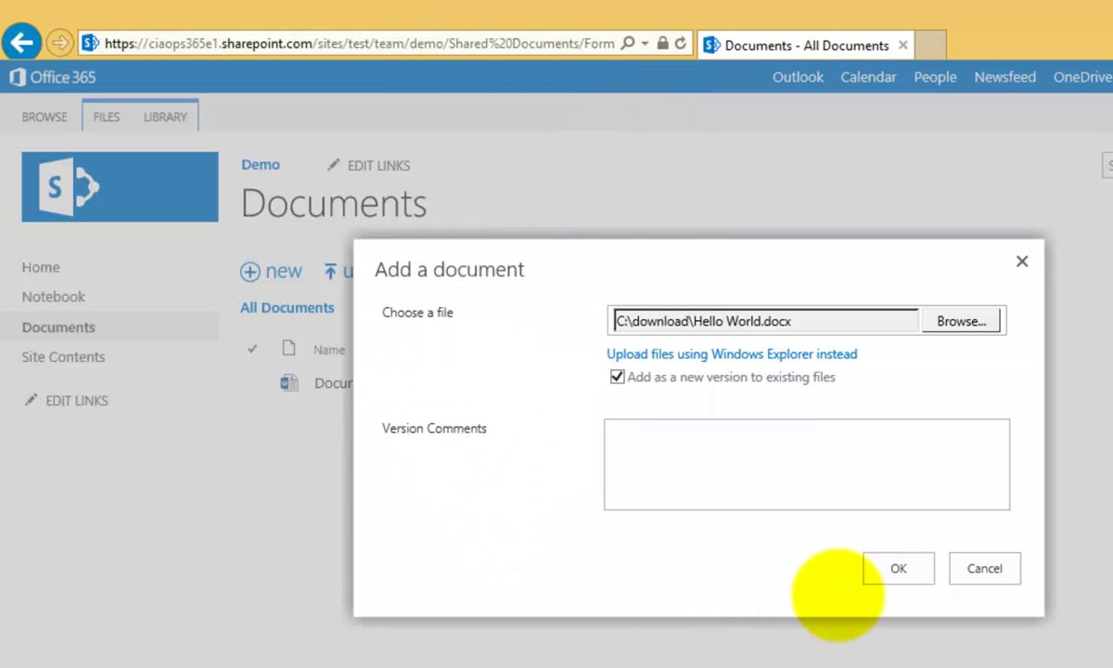
{"action": "left_click", "coordinate": [916, 569]}
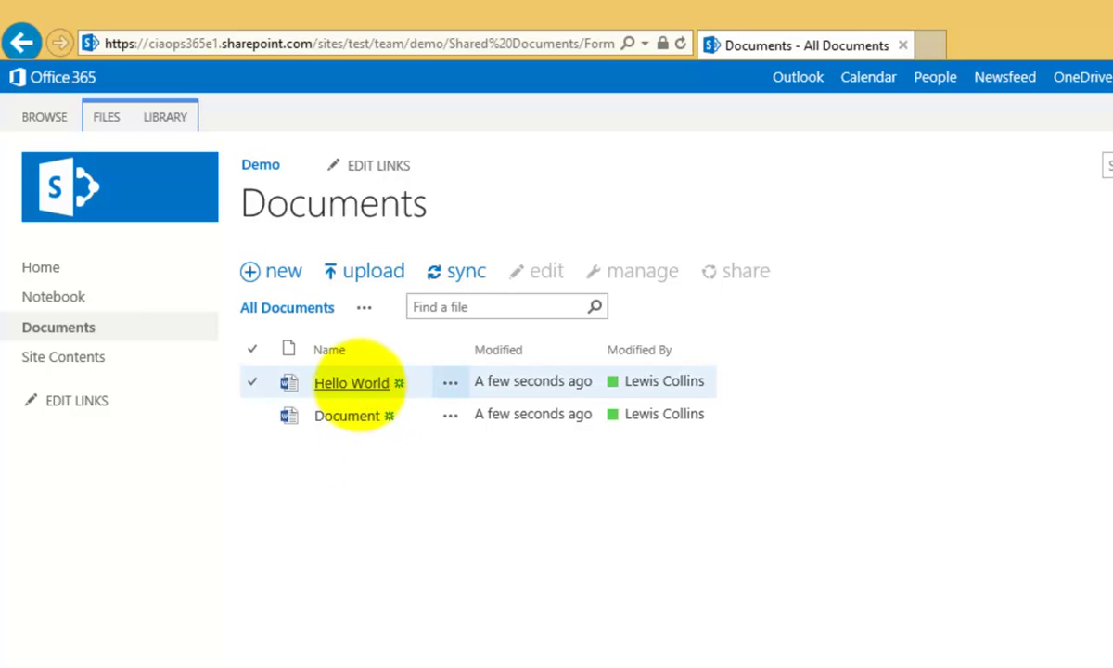
{"action": "left_click", "coordinate": [357, 383]}
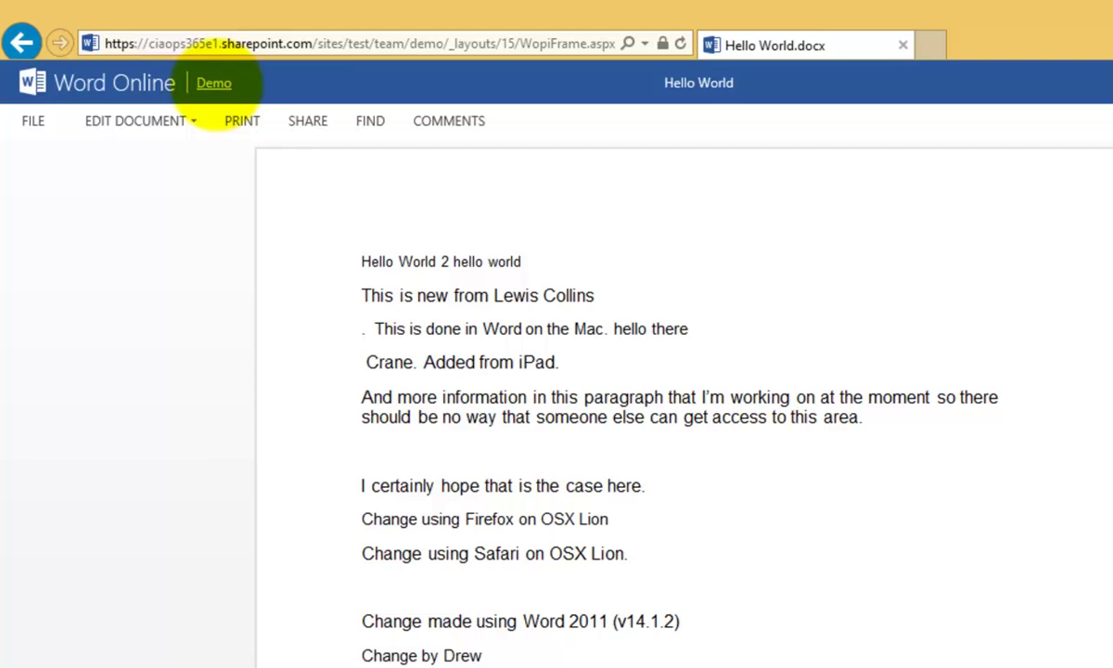
{"action": "left_click", "coordinate": [213, 83]}
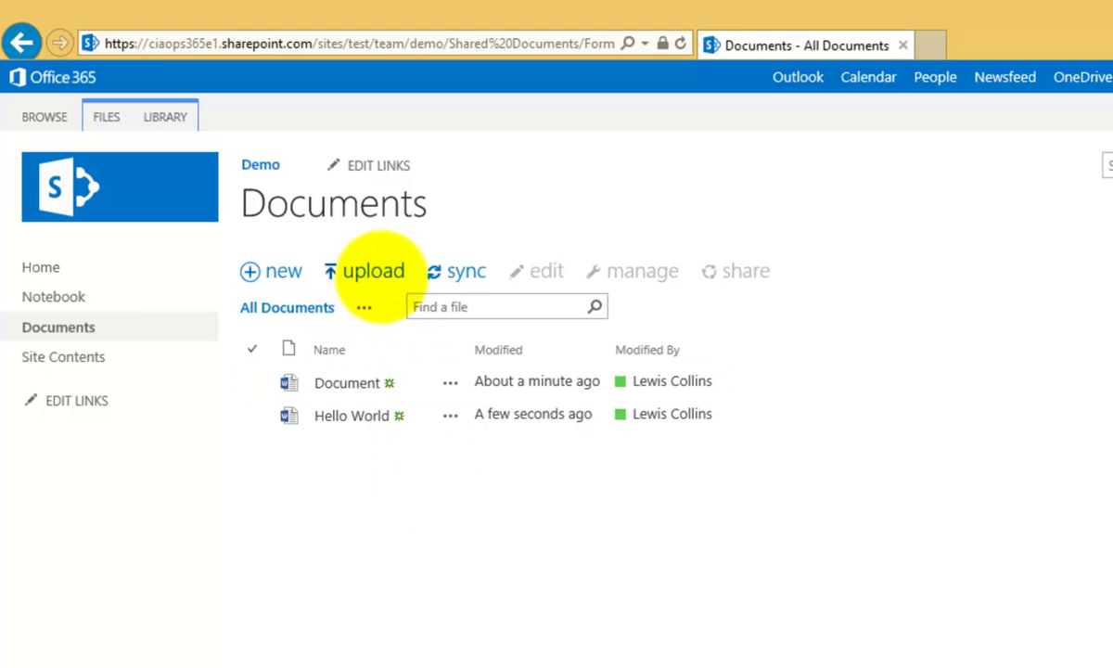
- Open the library in Windows Explorer through the upload option, place its window beside the site page and show the full folder address
{"action": "left_click", "coordinate": [371, 271]}
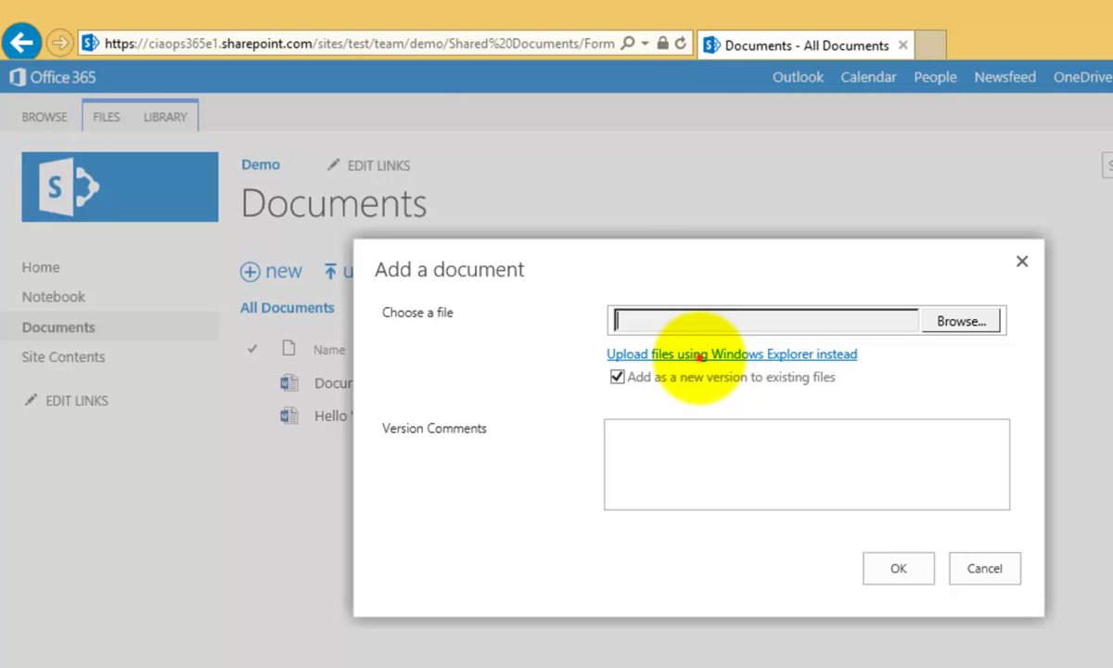
{"action": "left_click", "coordinate": [702, 356]}
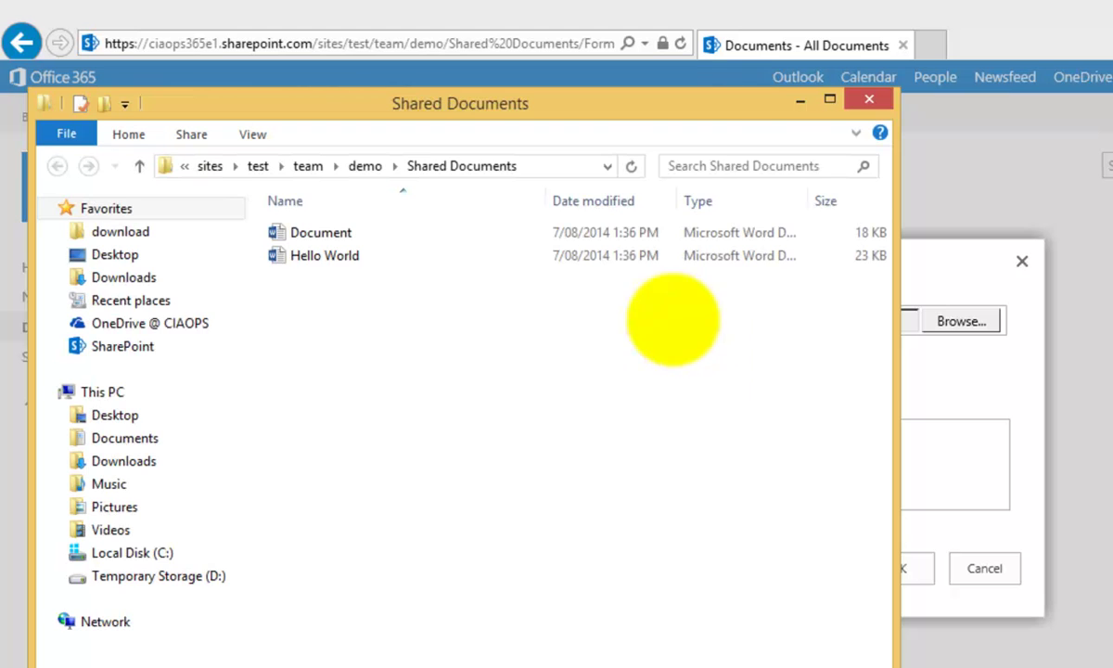
{"action": "left_click", "coordinate": [684, 108]}
{"action": "left_click_drag", "start_coordinate": [684, 108], "coordinate": [1112, 85]}
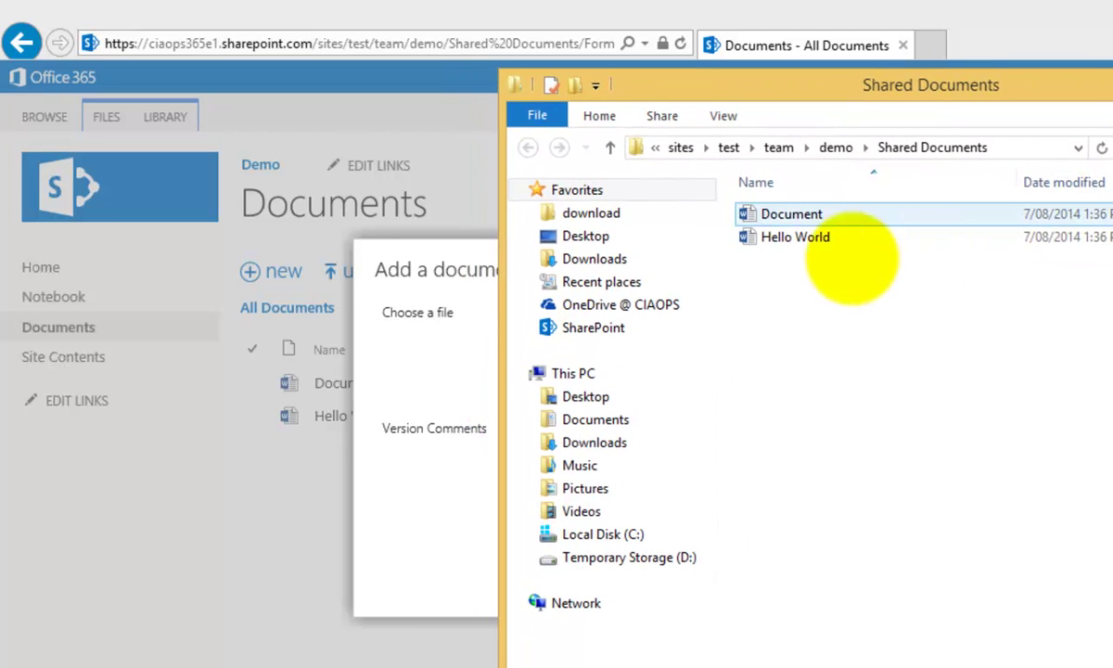
{"action": "left_click", "coordinate": [792, 215]}
{"action": "left_click", "coordinate": [802, 238]}
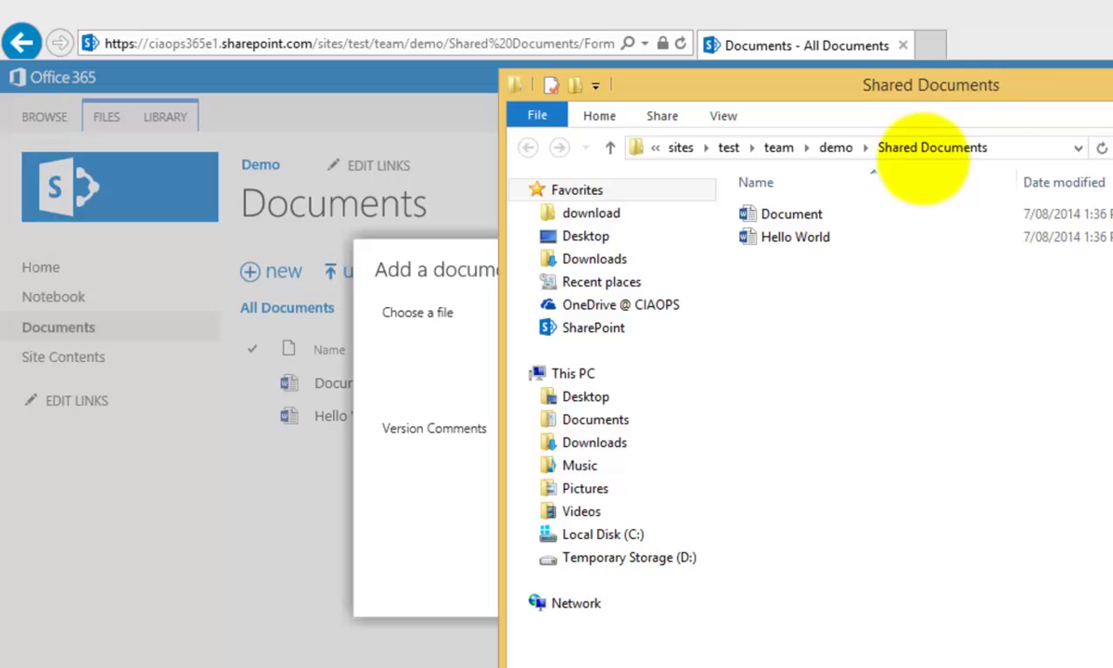
{"action": "left_click", "coordinate": [1016, 147]}
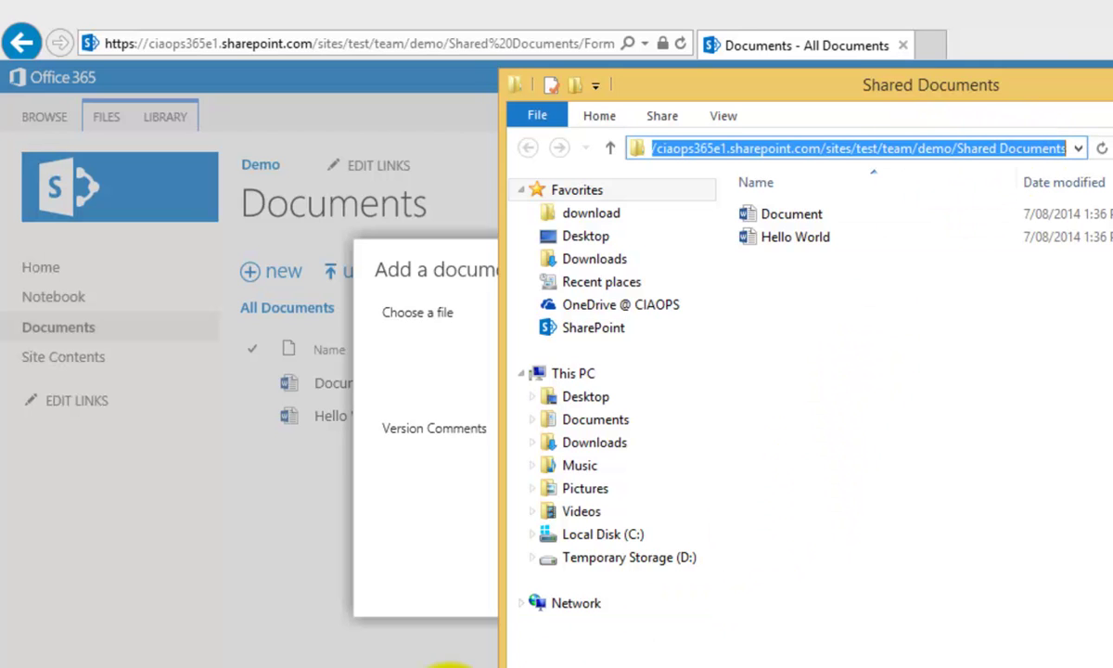
- Copy the Office 365 Pricing PDF from the download folder into Shared Documents and dismiss the site's Add a document dialog
{"action": "mouse_move", "coordinate": [449, 666]}
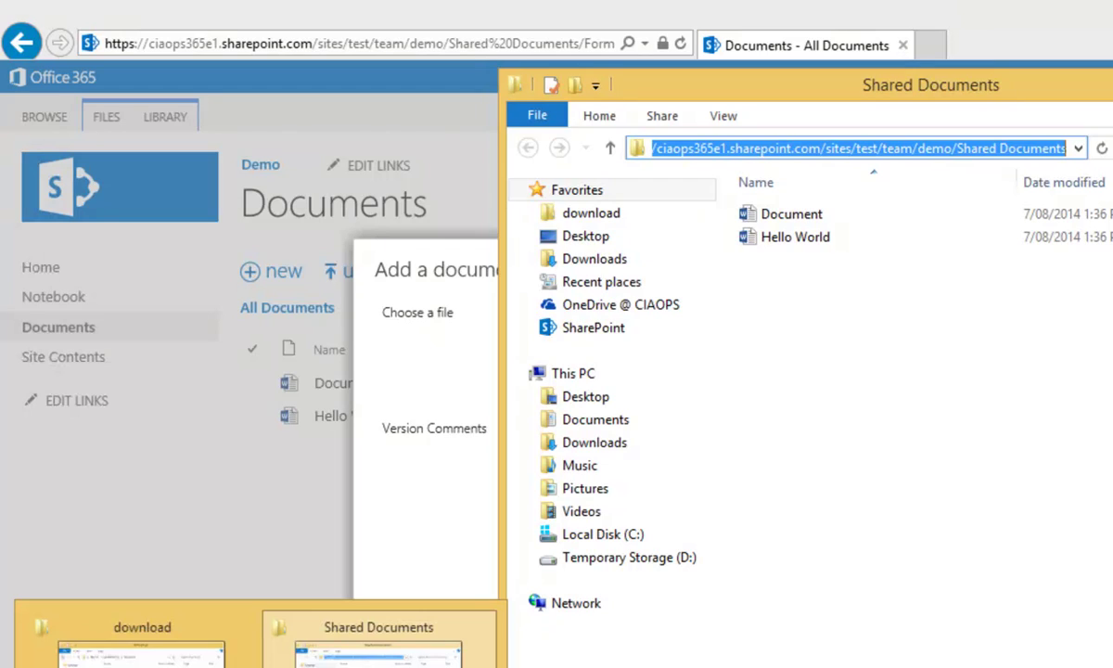
{"action": "left_click", "coordinate": [142, 649]}
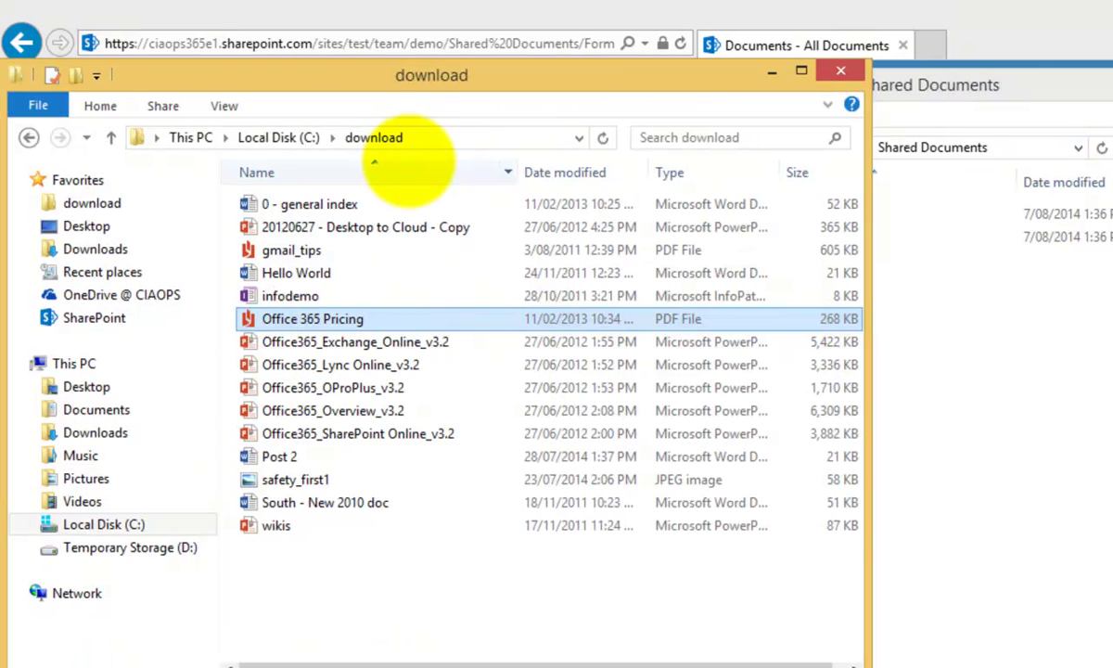
{"action": "left_click", "coordinate": [340, 364], "text": "ctrl"}
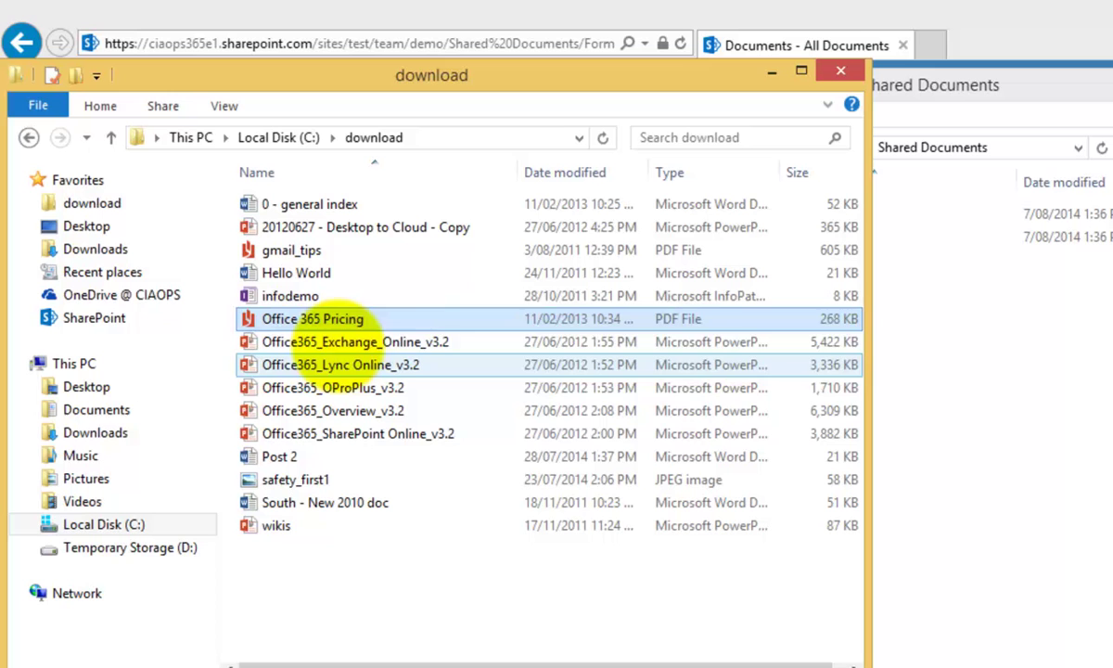
{"action": "left_click", "coordinate": [830, 320]}
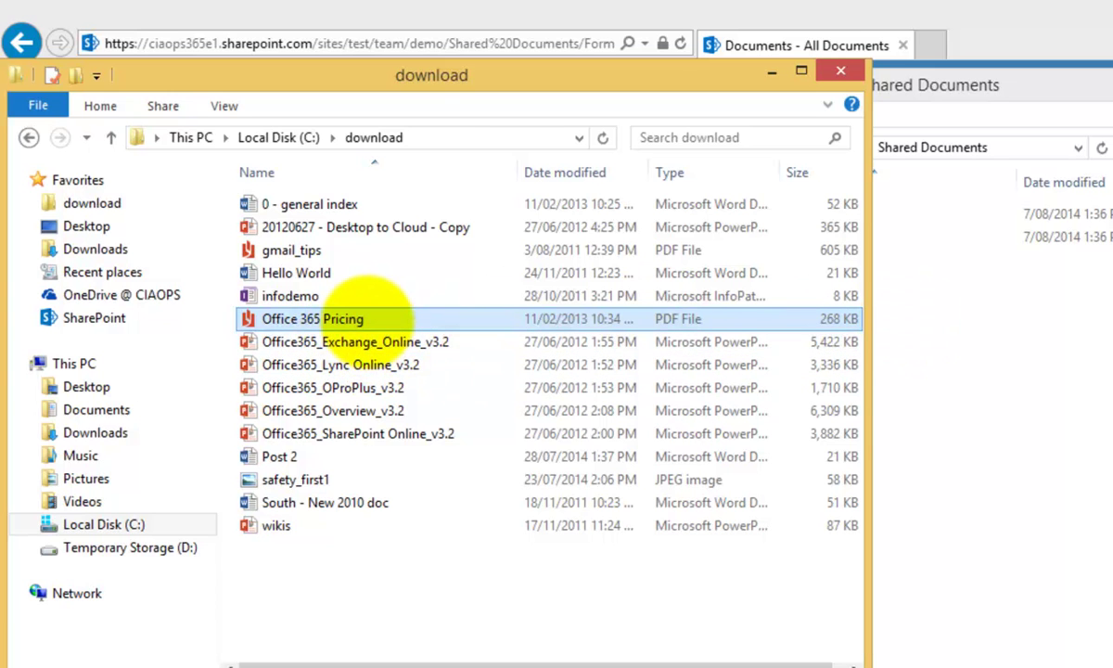
{"action": "left_click_drag", "start_coordinate": [369, 318], "coordinate": [1067, 362]}
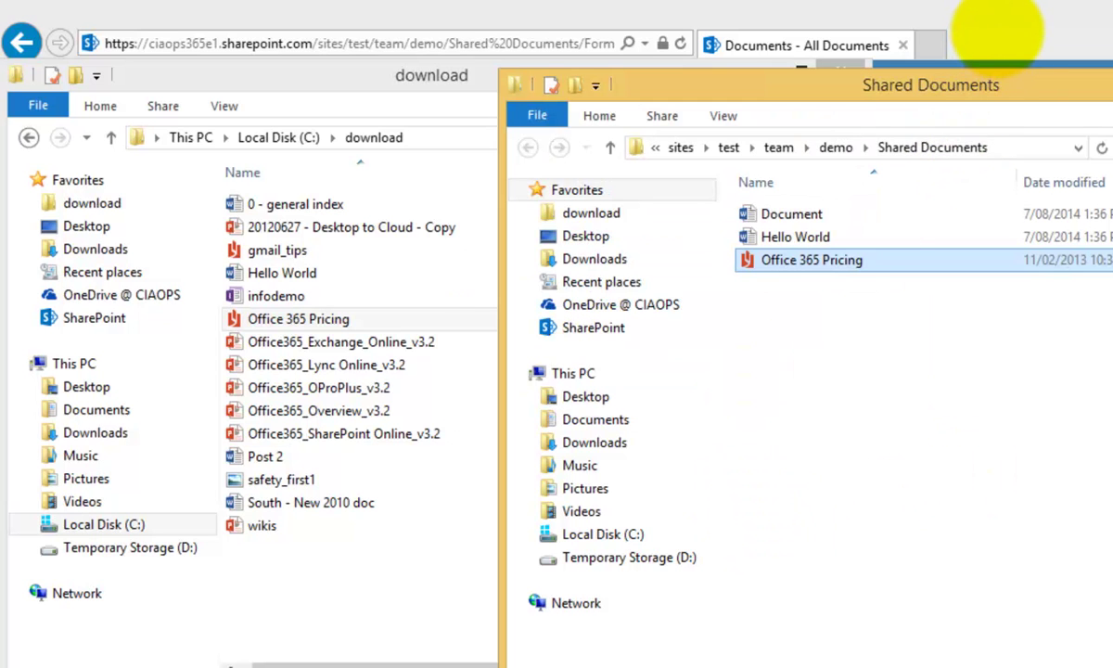
{"action": "left_click", "coordinate": [993, 31]}
{"action": "left_click", "coordinate": [971, 569]}
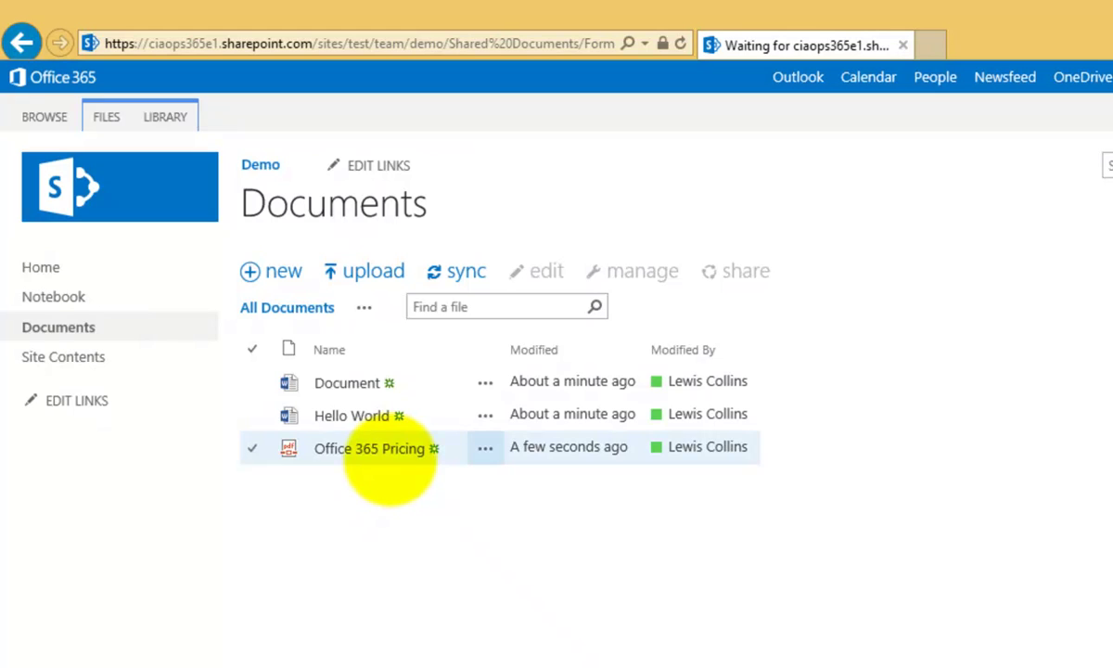
- Copy 0 - general index, 20120627 - Desktop to Cloud - Copy and gmail_tips from the download folder into Shared Documents and refresh the library page
{"action": "mouse_move", "coordinate": [255, 667]}
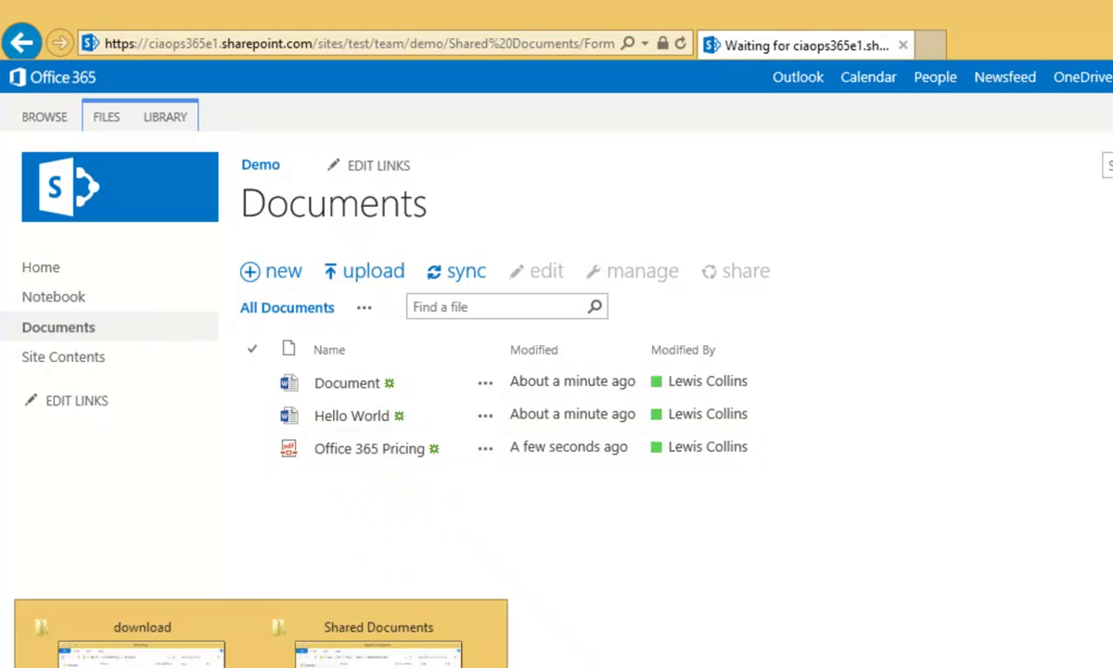
{"action": "left_click", "coordinate": [380, 640]}
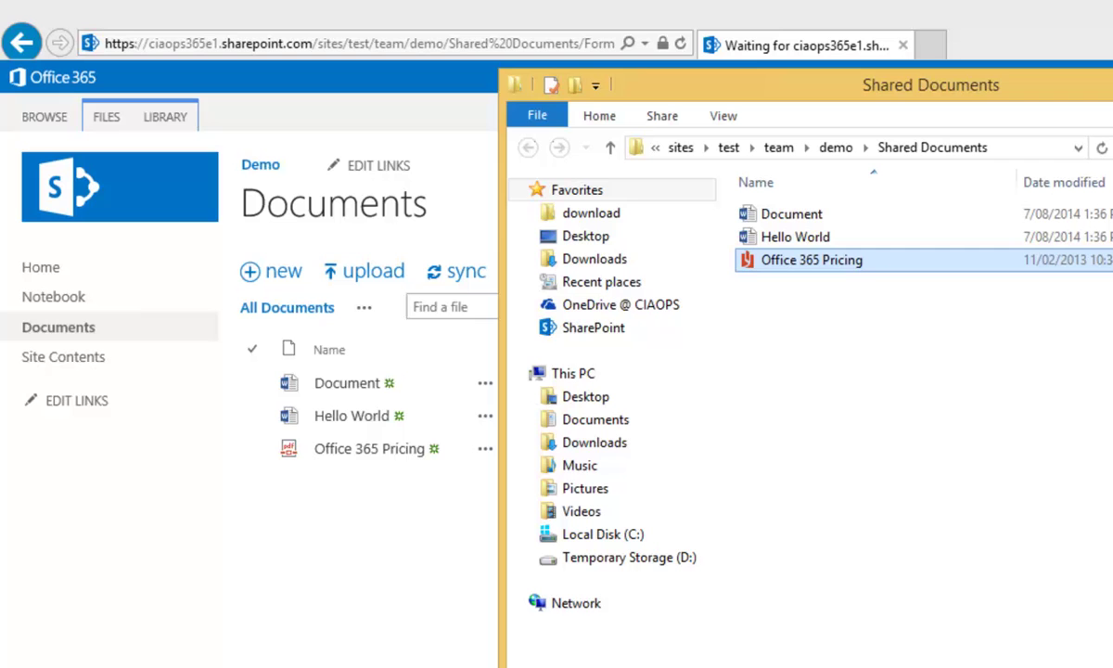
{"action": "mouse_move", "coordinate": [255, 664]}
{"action": "left_click", "coordinate": [124, 638]}
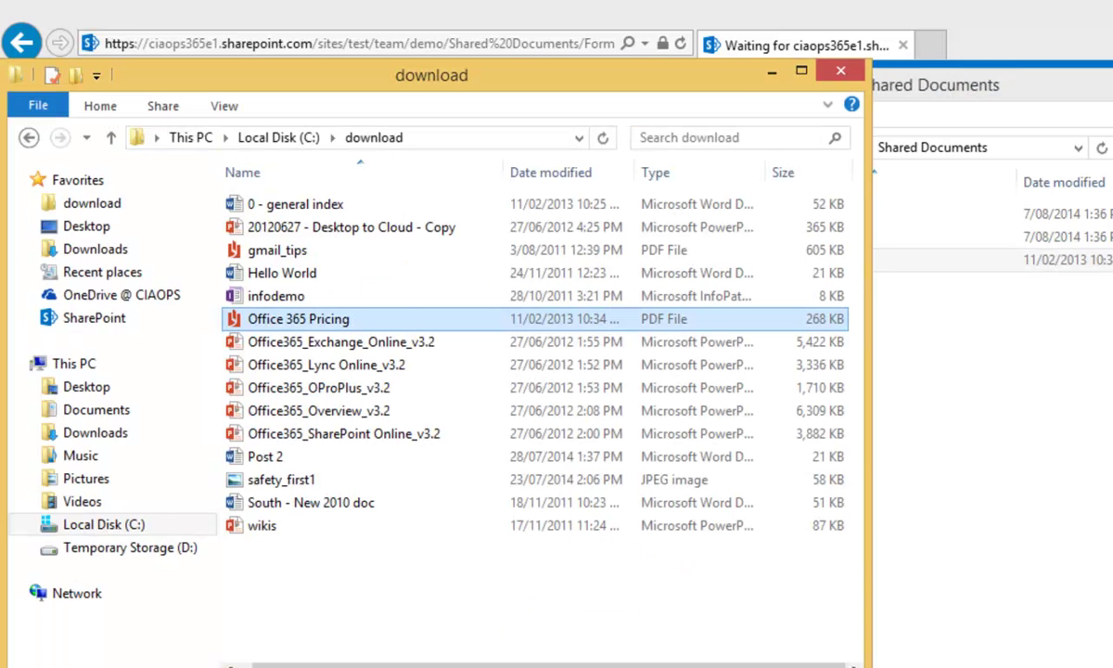
{"action": "left_click", "coordinate": [306, 250], "text": "ctrl"}
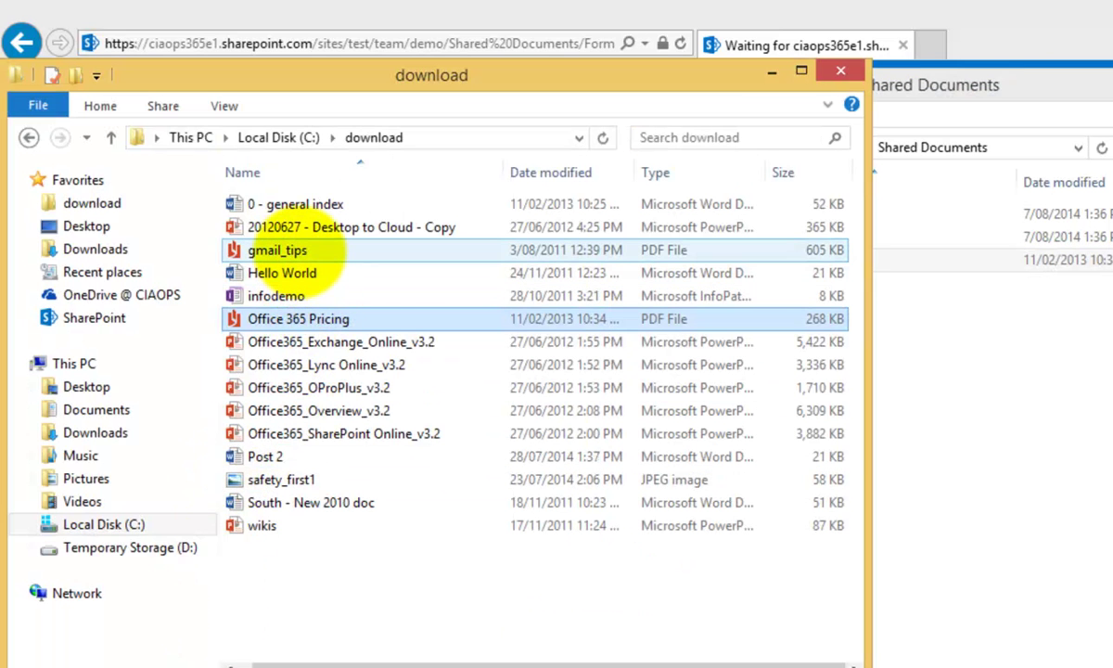
{"action": "left_click", "coordinate": [298, 250]}
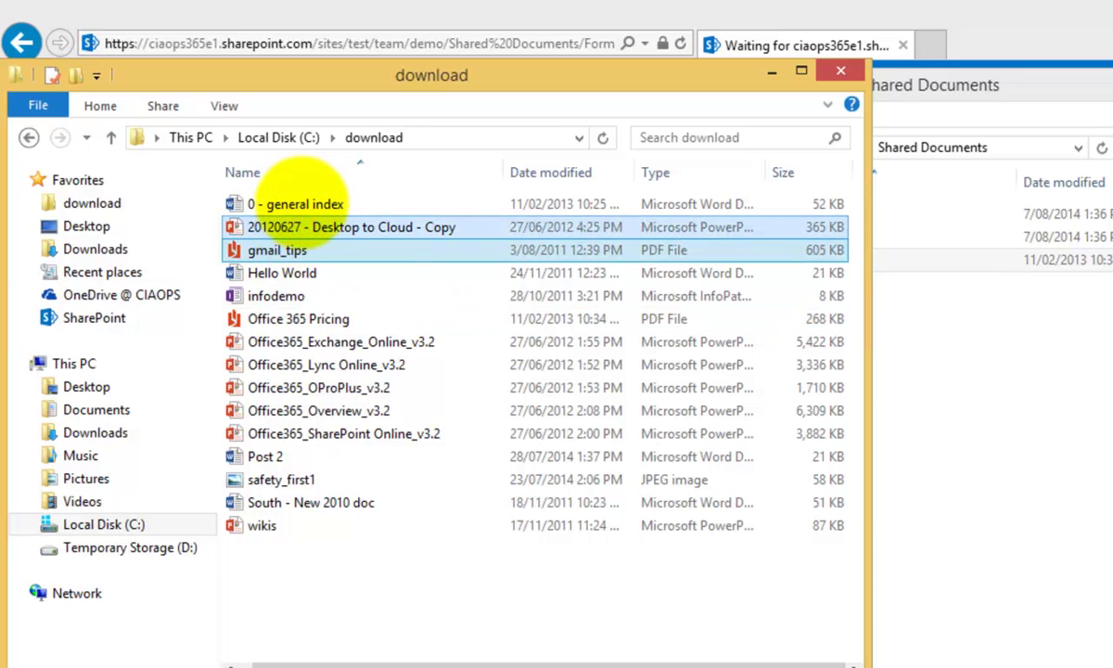
{"action": "left_click", "coordinate": [301, 203], "text": "shift"}
{"action": "left_click_drag", "start_coordinate": [301, 203], "coordinate": [1031, 410]}
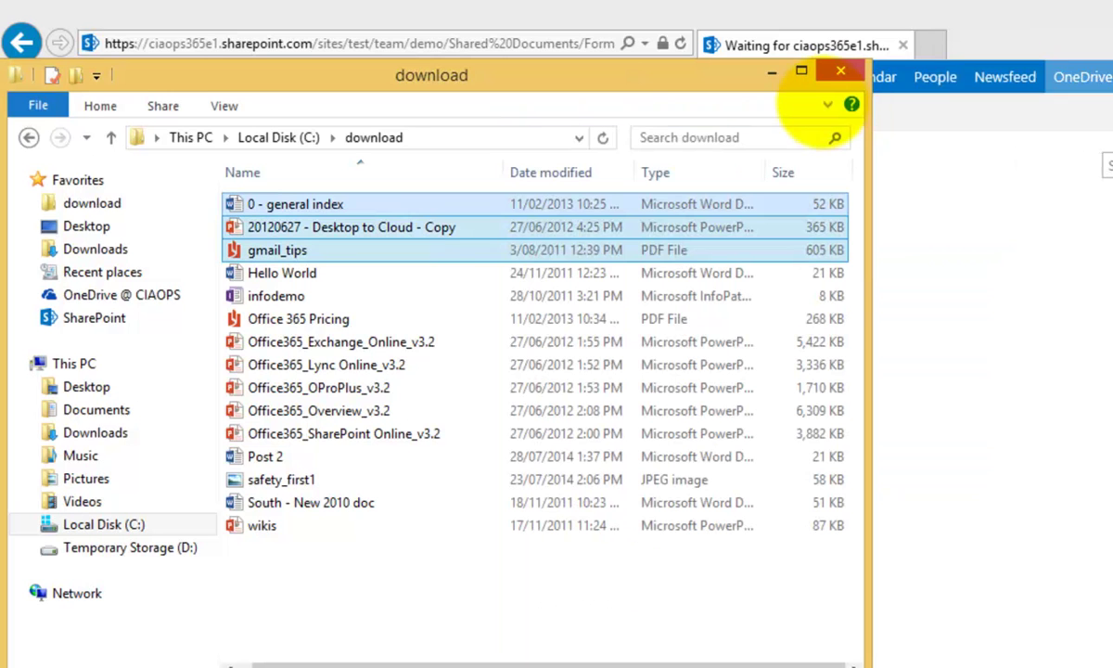
{"action": "left_click", "coordinate": [775, 75]}
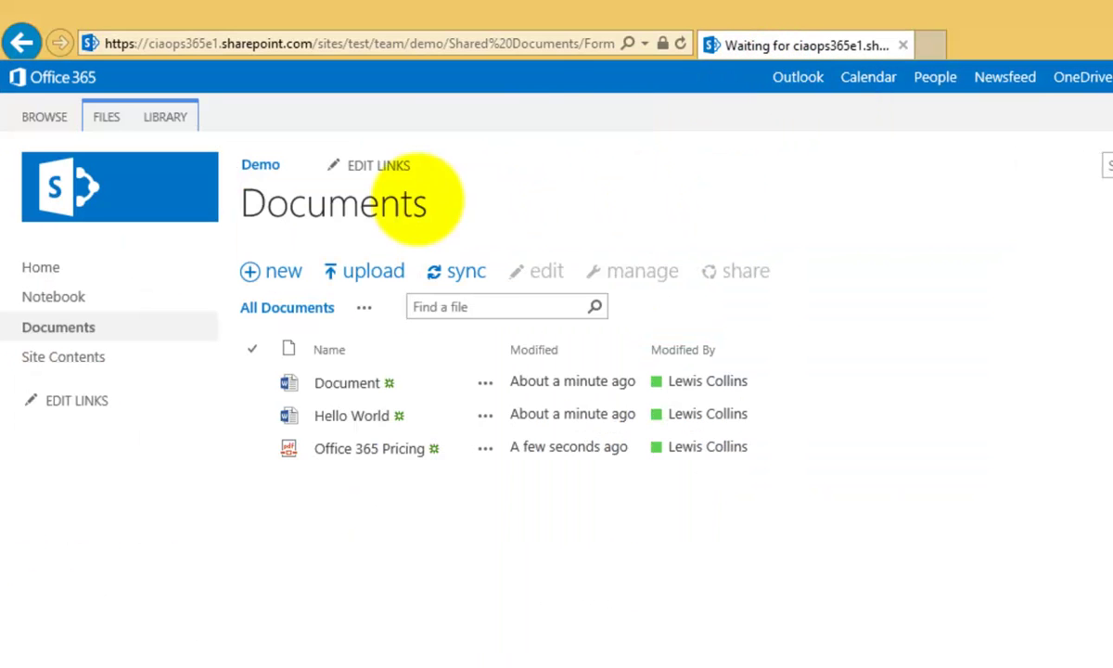
{"action": "left_click", "coordinate": [680, 43]}
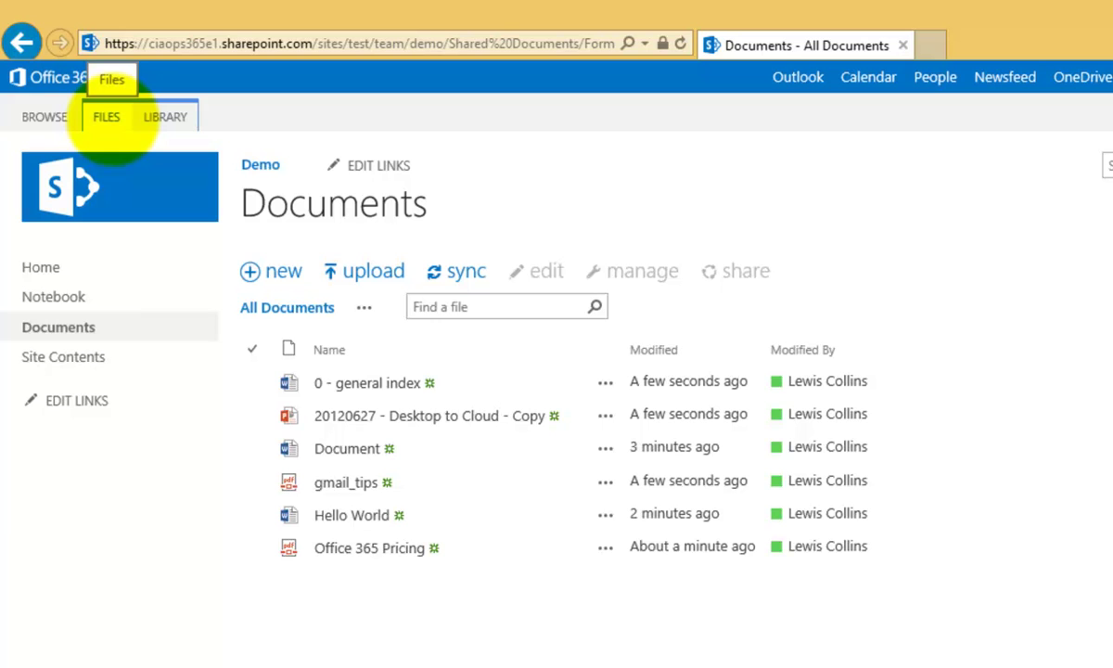
- Review the library's file commands, including the New Document options and the Upload Document dialog, cancel the dialog and return to the normal browse view
{"action": "left_click", "coordinate": [106, 116]}
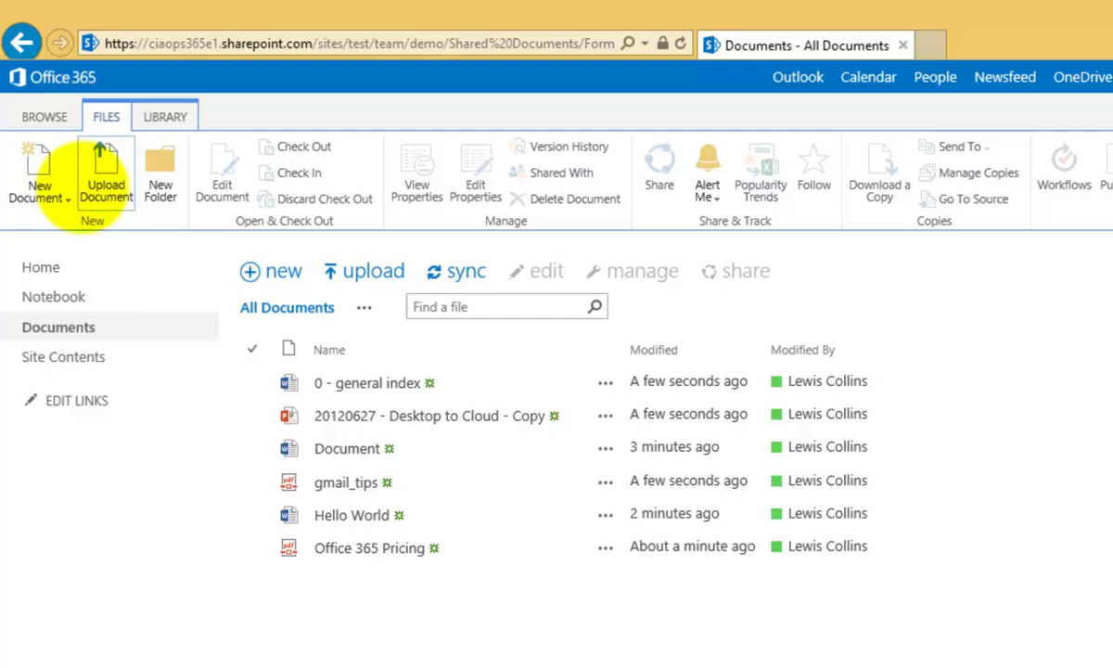
{"action": "left_click", "coordinate": [58, 192]}
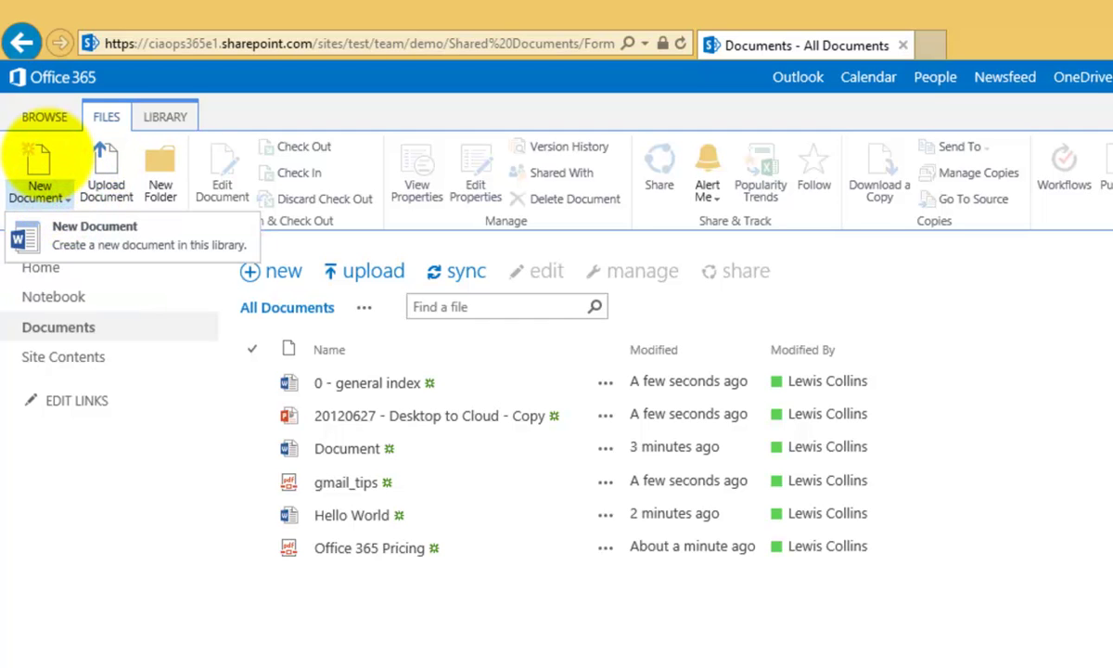
{"action": "left_click", "coordinate": [100, 161]}
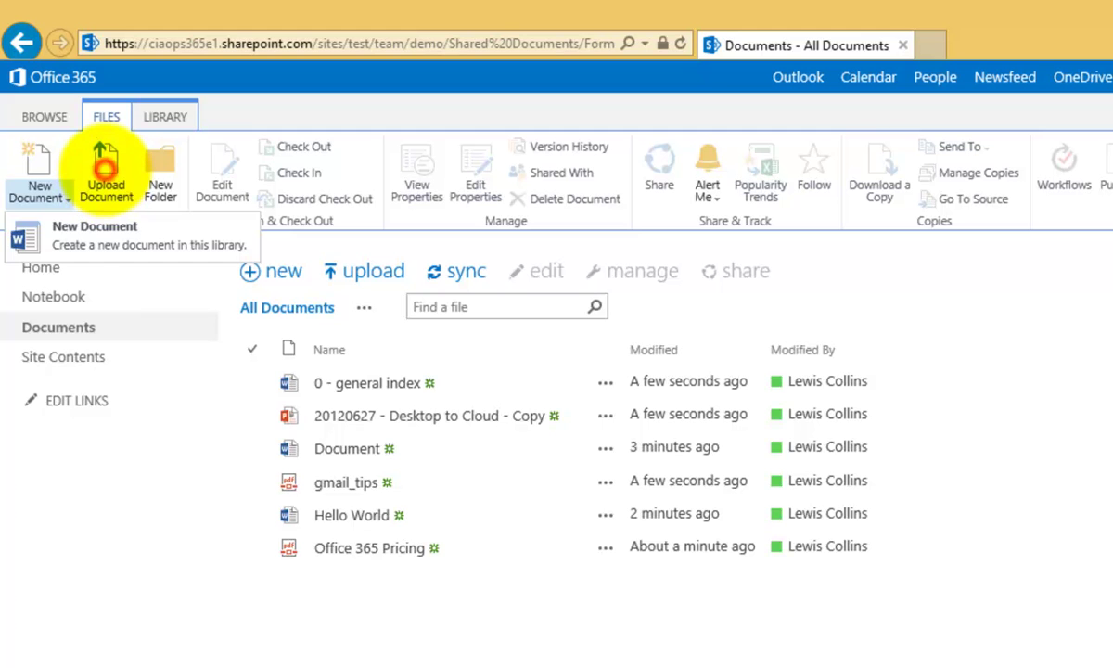
{"action": "left_click", "coordinate": [102, 167]}
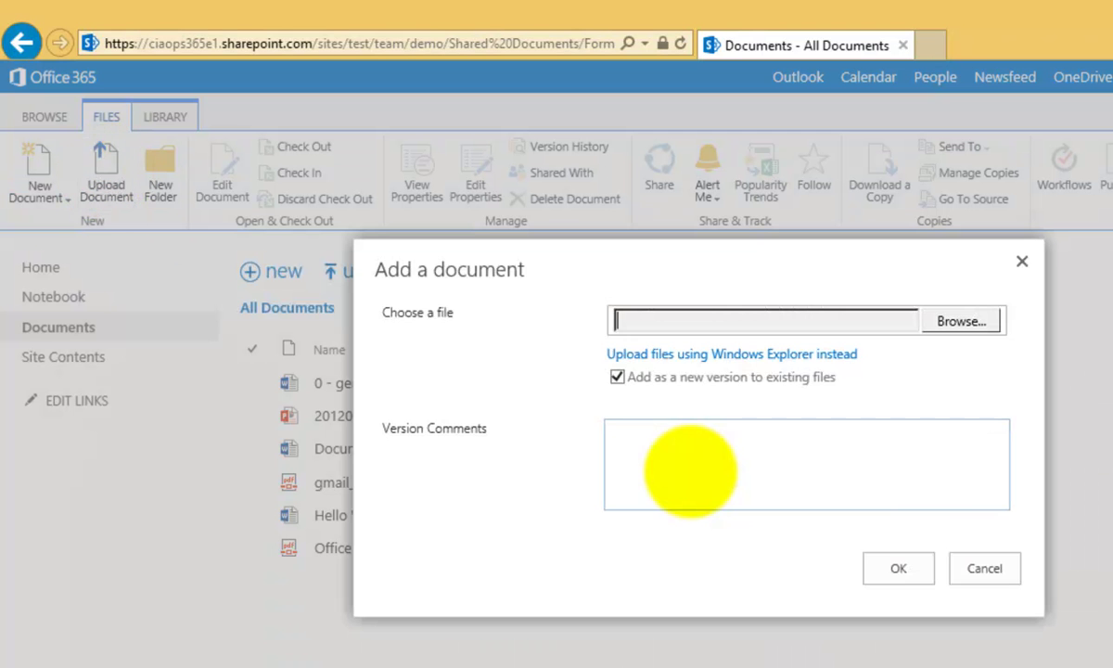
{"action": "left_click", "coordinate": [968, 567]}
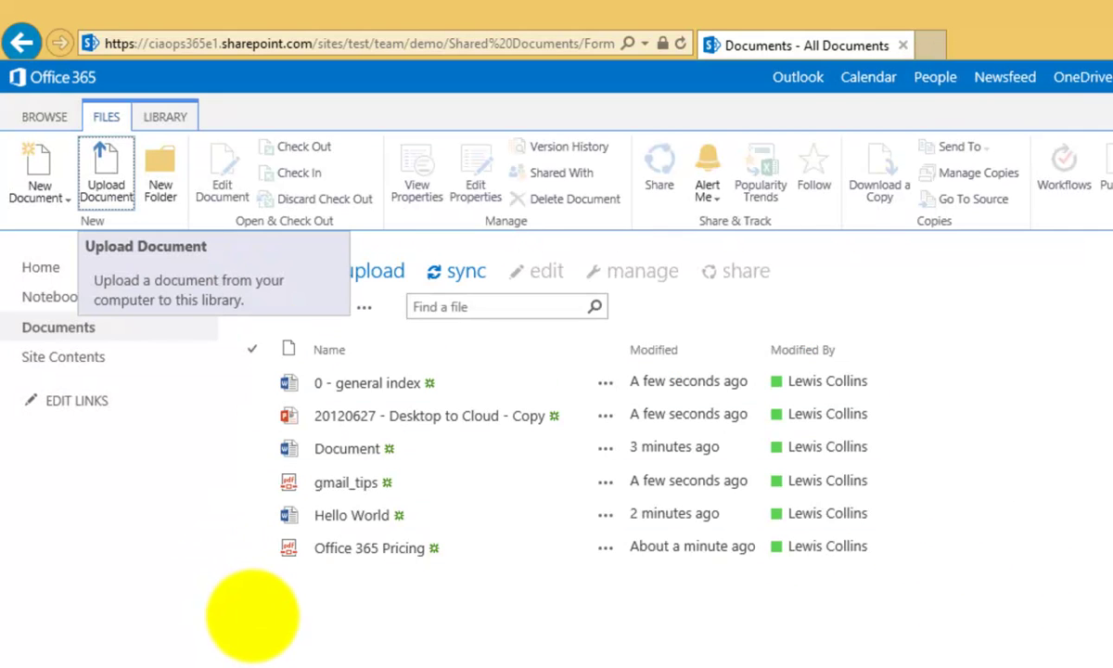
{"action": "left_click", "coordinate": [255, 615]}
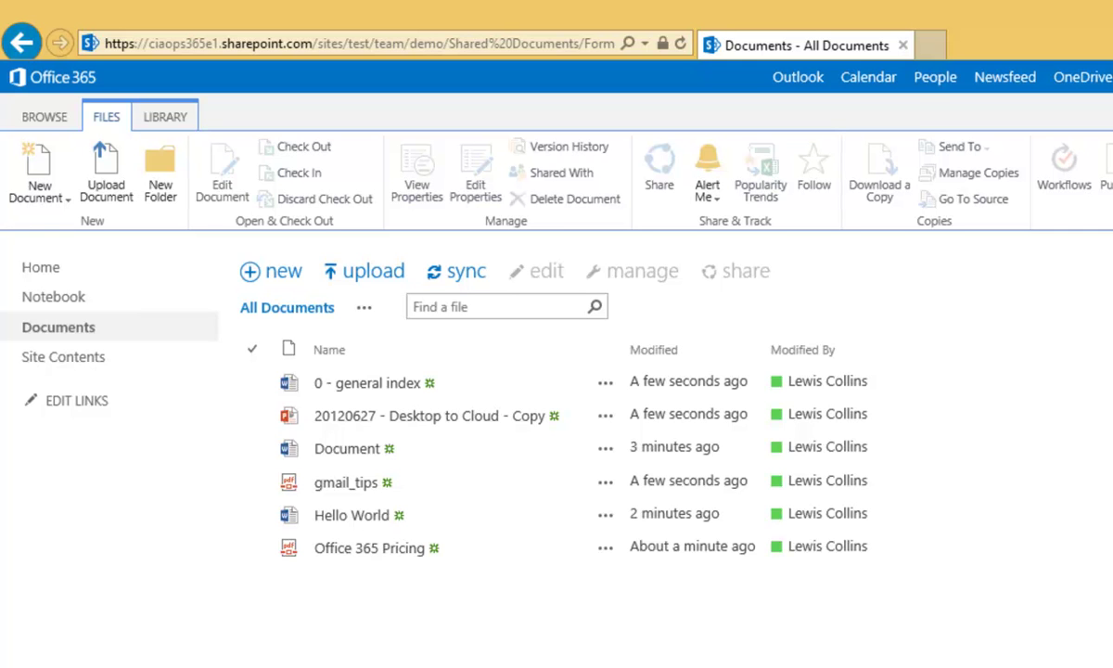
{"action": "left_click", "coordinate": [688, 628]}
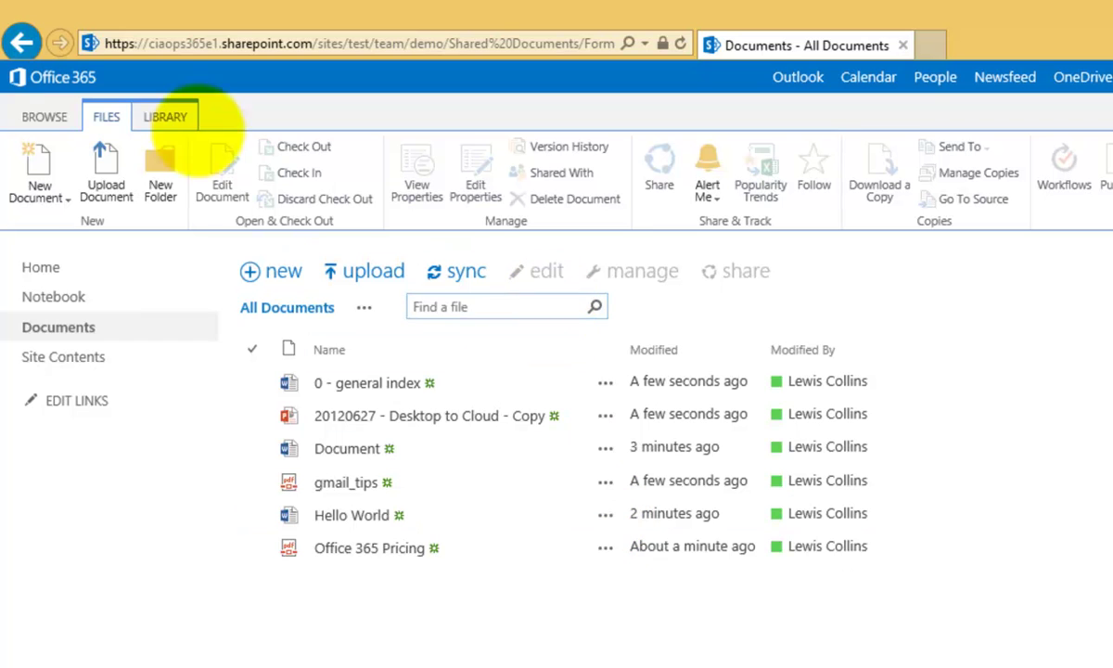
{"action": "left_click", "coordinate": [108, 117]}
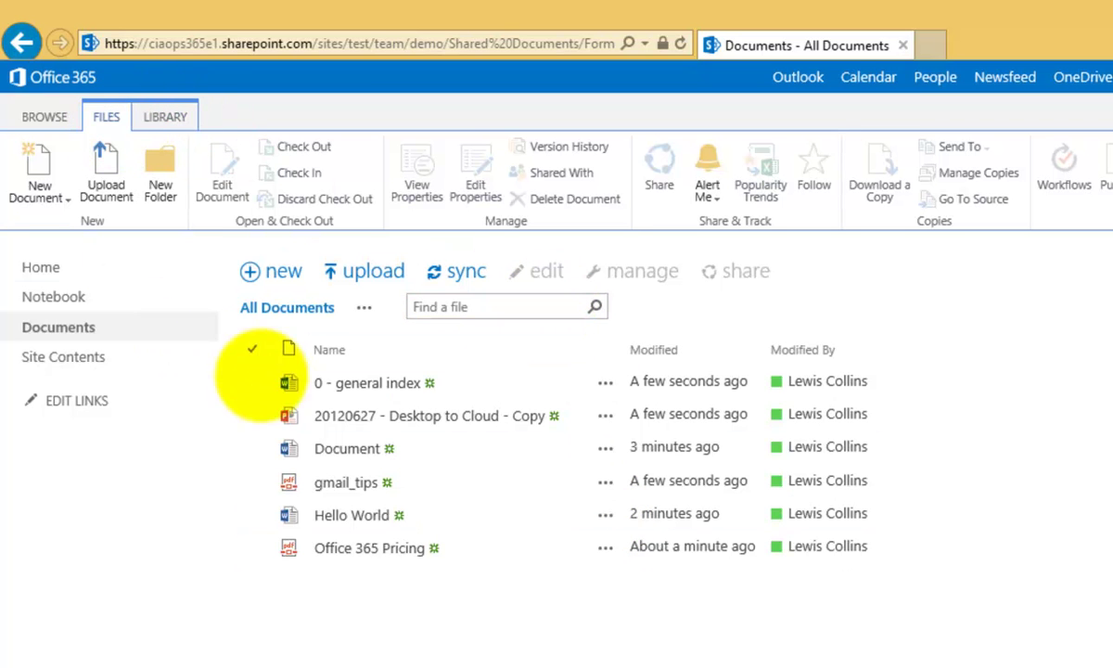
{"action": "left_click", "coordinate": [44, 115]}
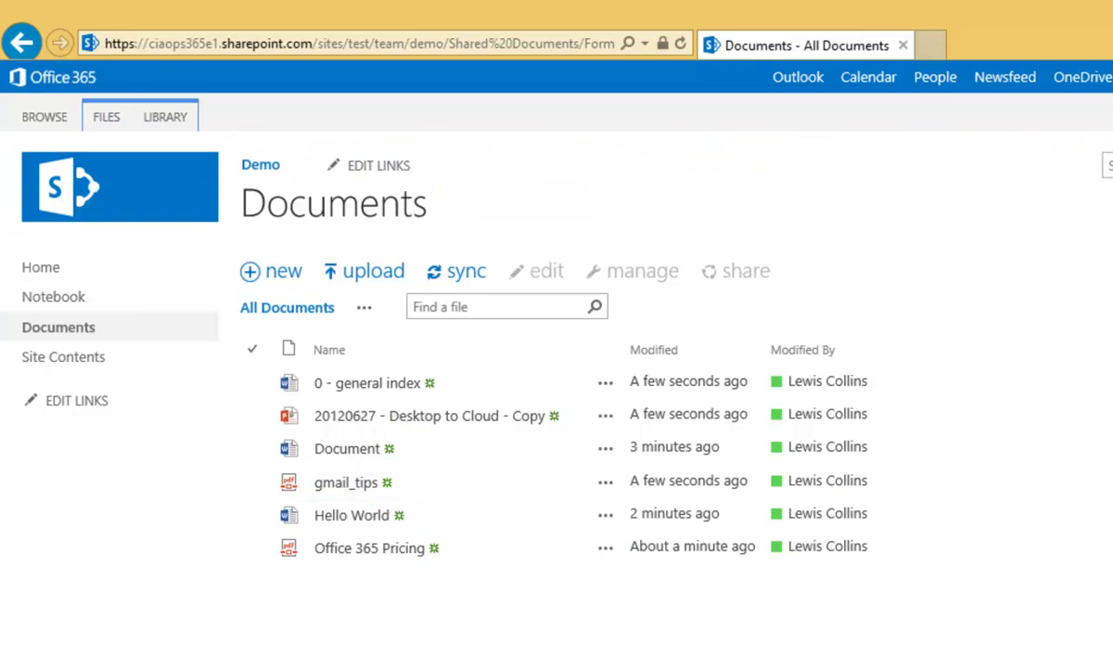
- Bring the download folder window beside the library page and upload South - New 2010 doc from it directly into the document list
{"action": "mouse_move", "coordinate": [155, 666]}
{"action": "left_click", "coordinate": [155, 640]}
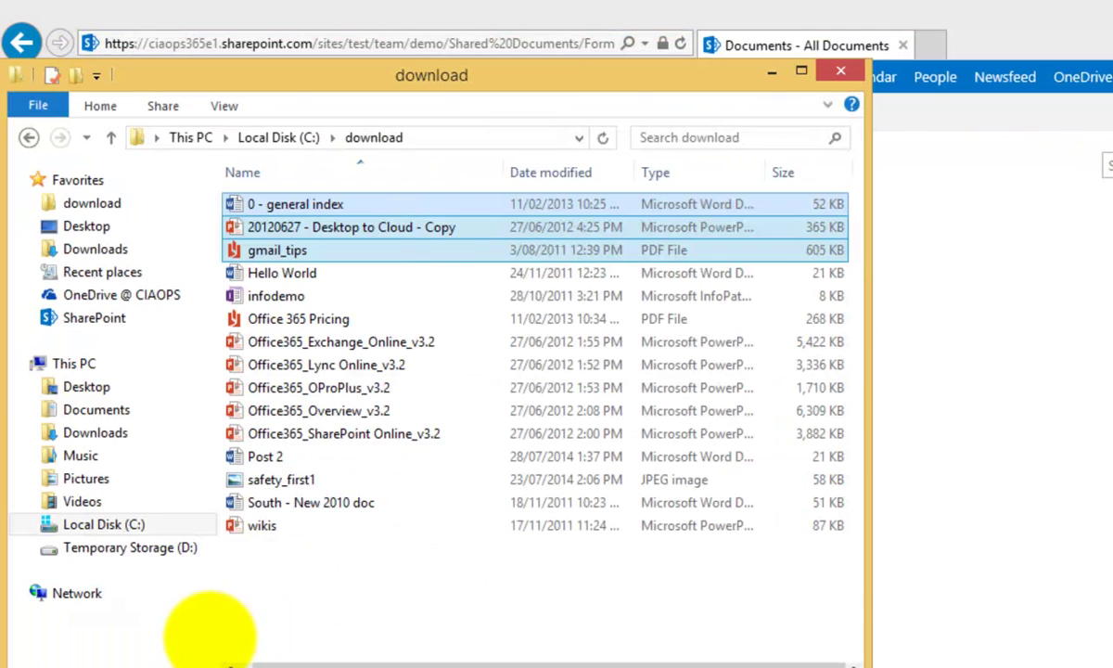
{"action": "left_click_drag", "start_coordinate": [536, 77], "coordinate": [1111, 151]}
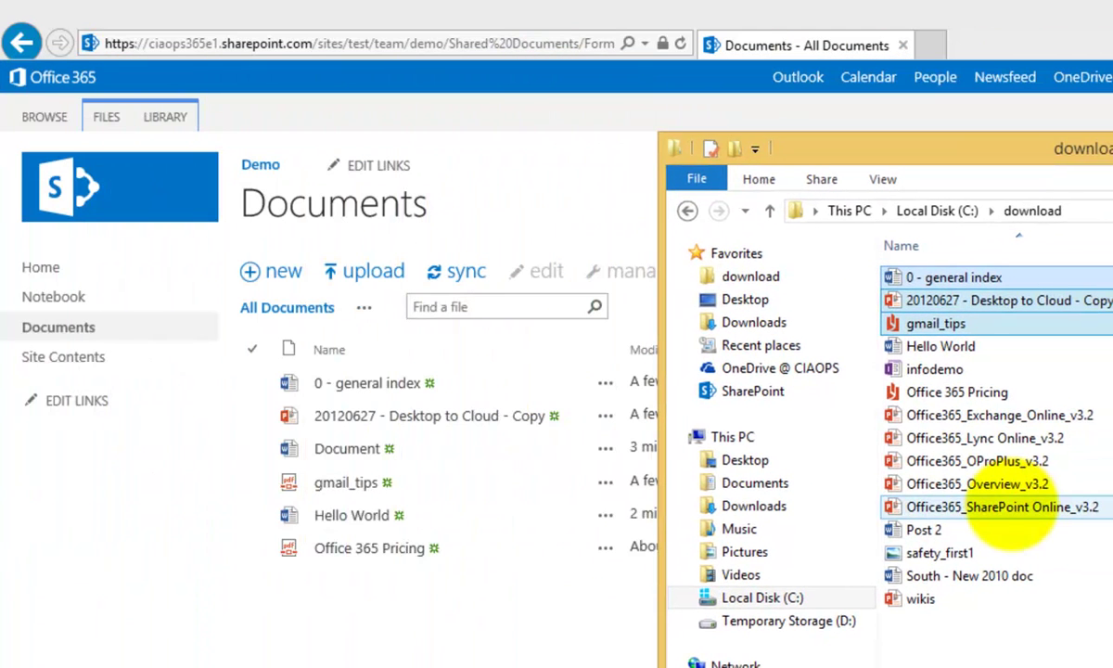
{"action": "left_click", "coordinate": [959, 536], "text": "ctrl"}
{"action": "left_click", "coordinate": [969, 575], "text": "ctrl"}
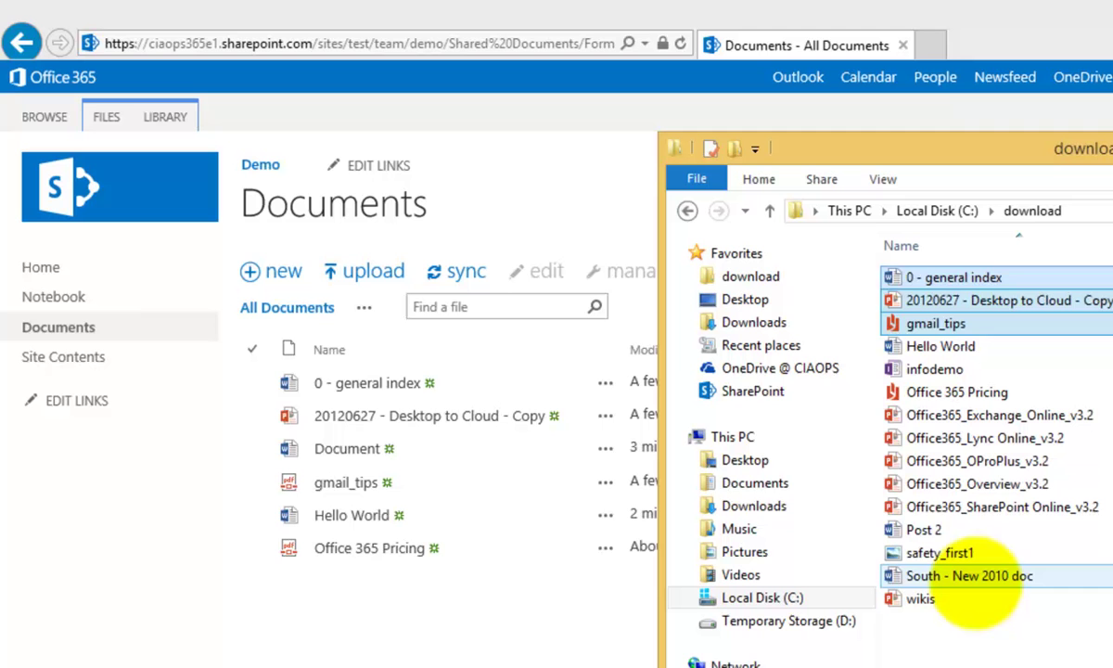
{"action": "left_click_drag", "start_coordinate": [969, 575], "coordinate": [825, 575]}
{"action": "left_click_drag", "start_coordinate": [660, 554], "coordinate": [449, 448]}
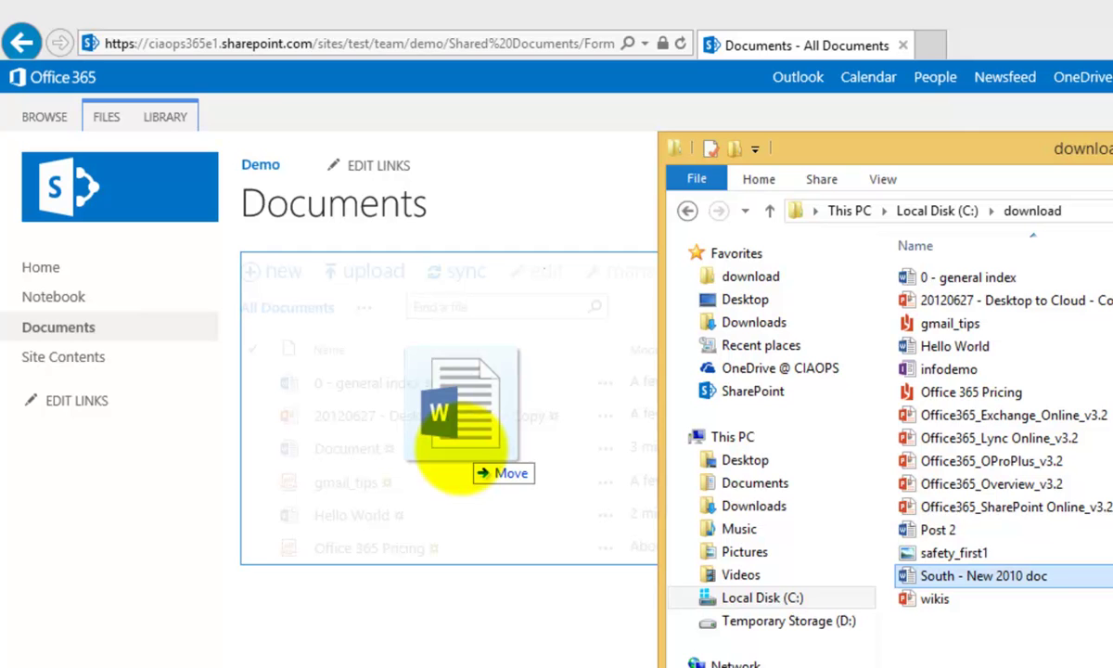
{"action": "left_click_drag", "start_coordinate": [454, 459], "coordinate": [447, 482]}
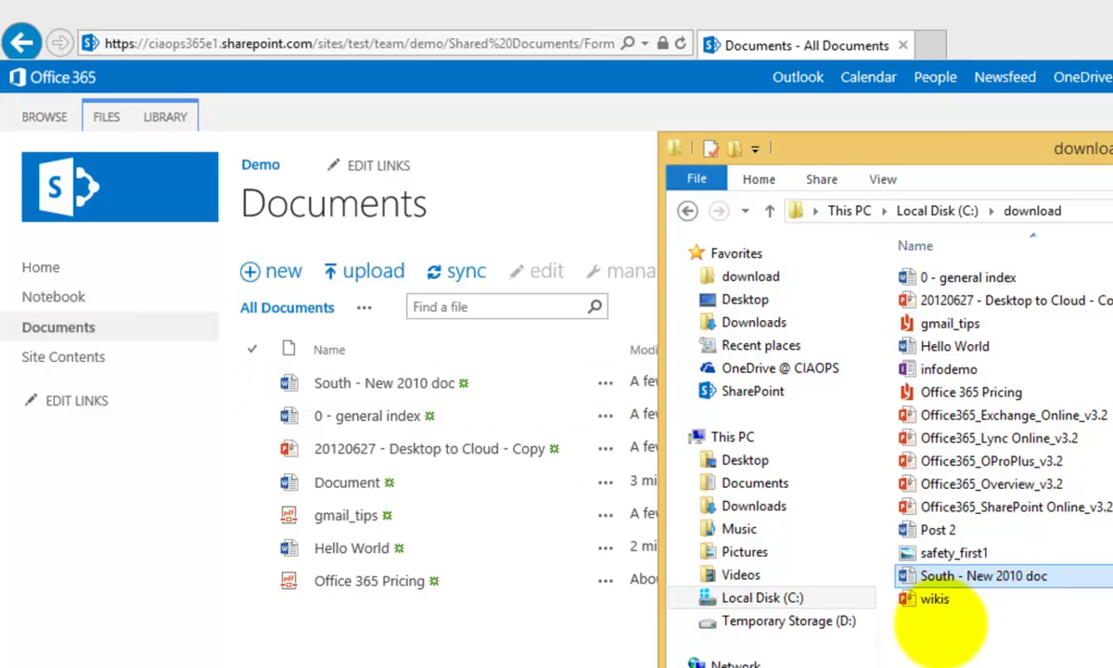
- Put away the download folder window to return to the full library page
{"action": "left_click", "coordinate": [937, 599], "text": "ctrl"}
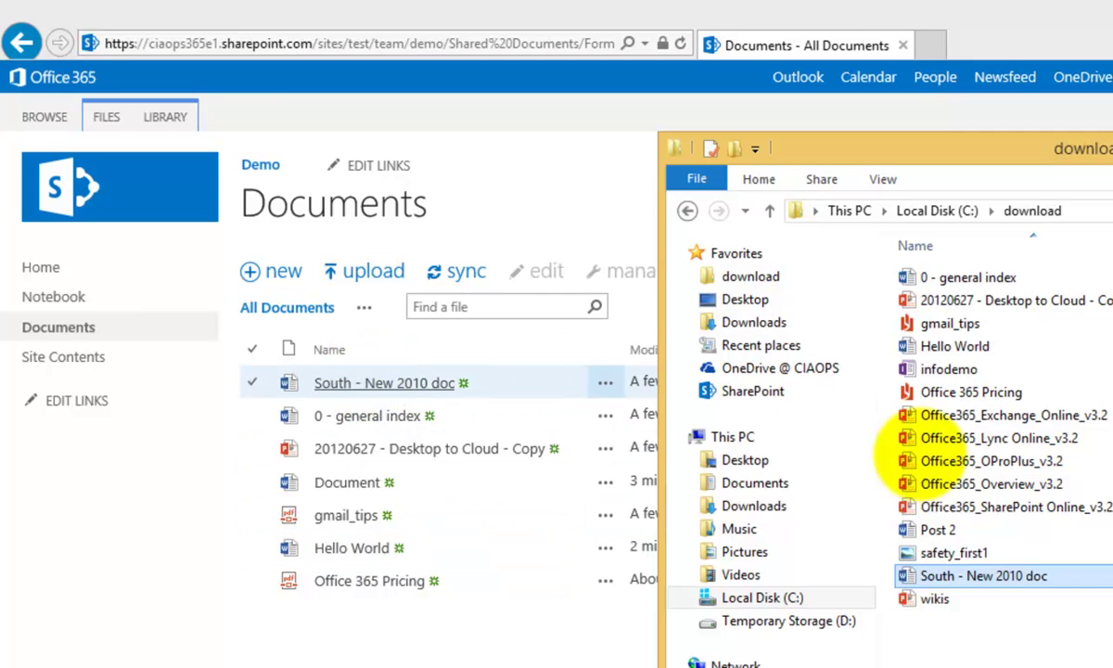
{"action": "left_click", "coordinate": [990, 483], "text": "ctrl"}
{"action": "left_click", "coordinate": [968, 576]}
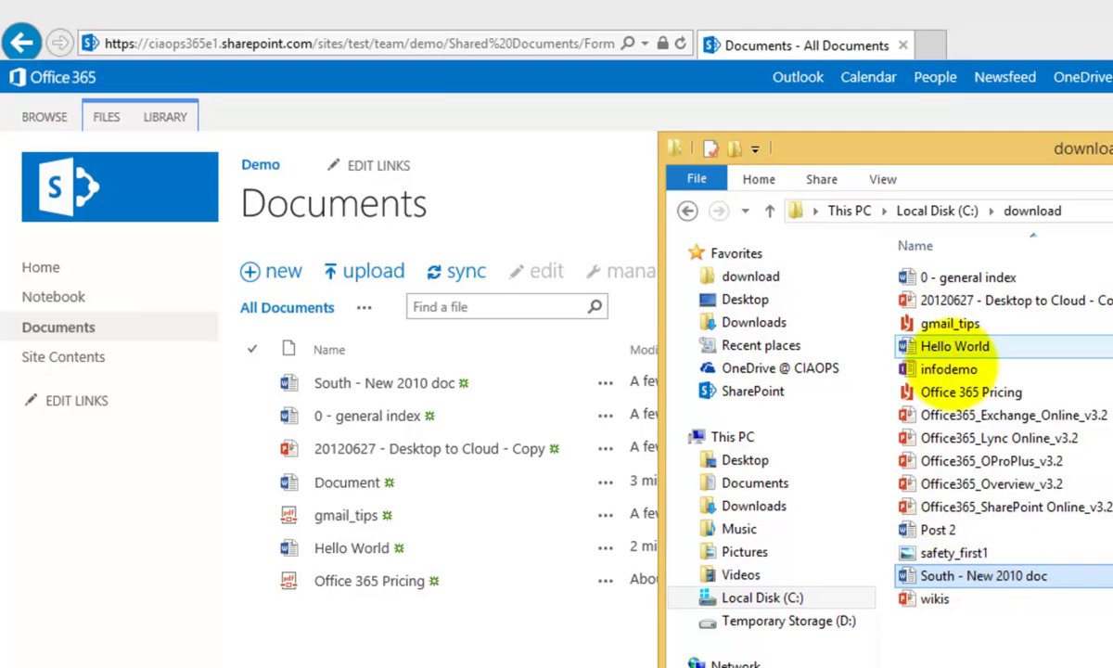
{"action": "left_click", "coordinate": [945, 369], "text": "ctrl"}
{"action": "left_click_drag", "start_coordinate": [1006, 149], "coordinate": [731, 119]}
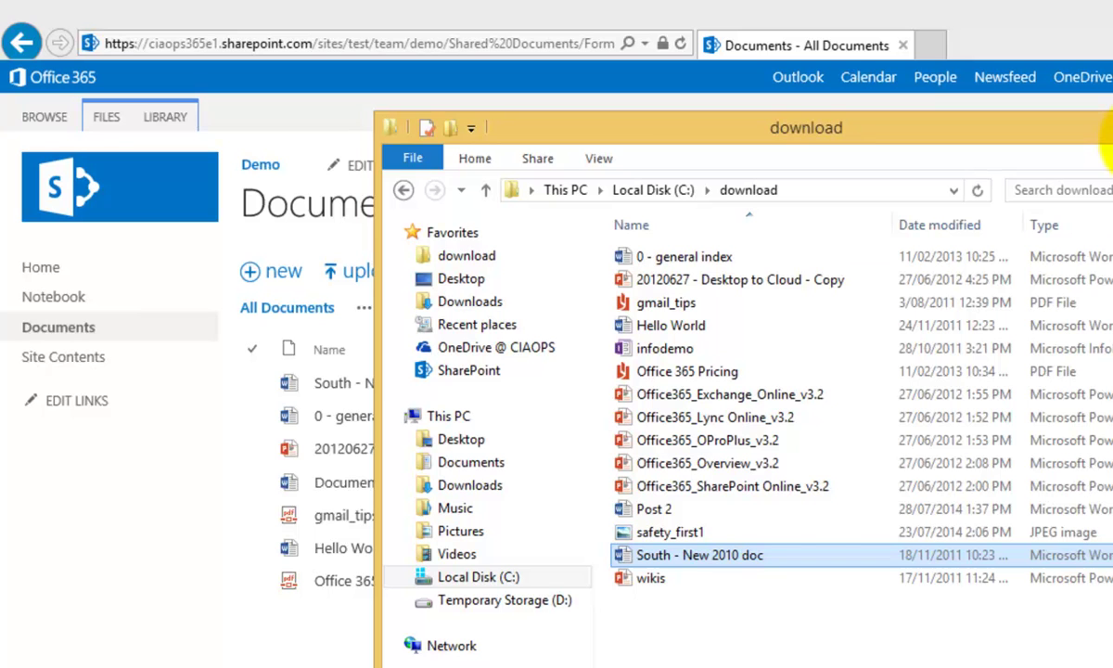
{"action": "left_click", "coordinate": [1108, 132]}
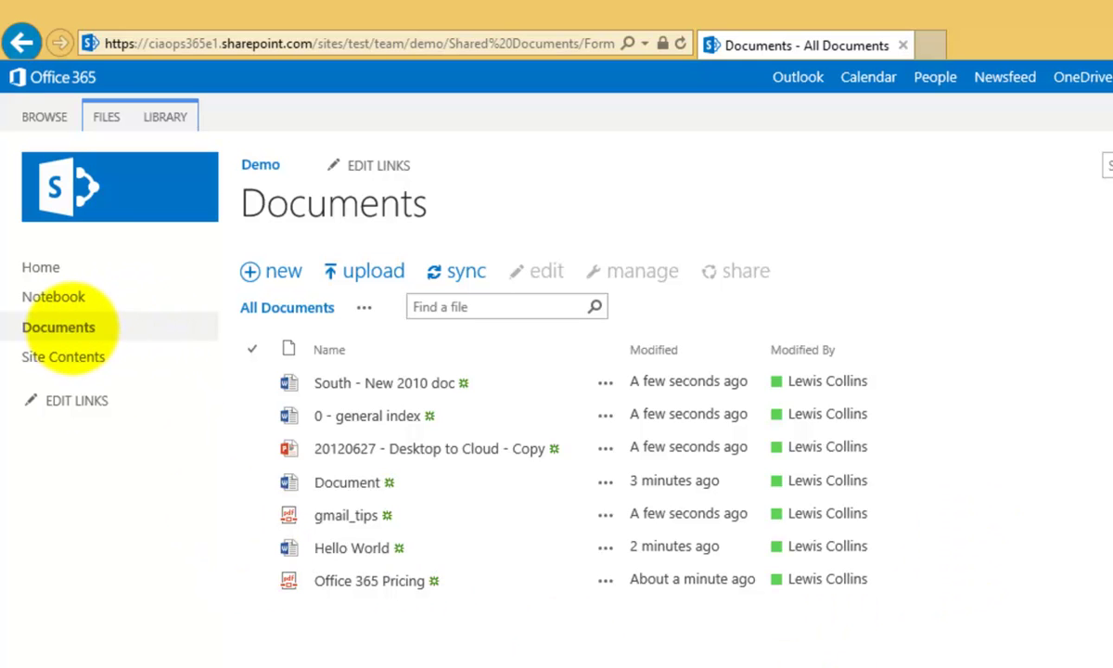
- Review the file types offered for a new item and the Add a document dialog, dismissing both without adding anything
{"action": "left_click", "coordinate": [111, 560]}
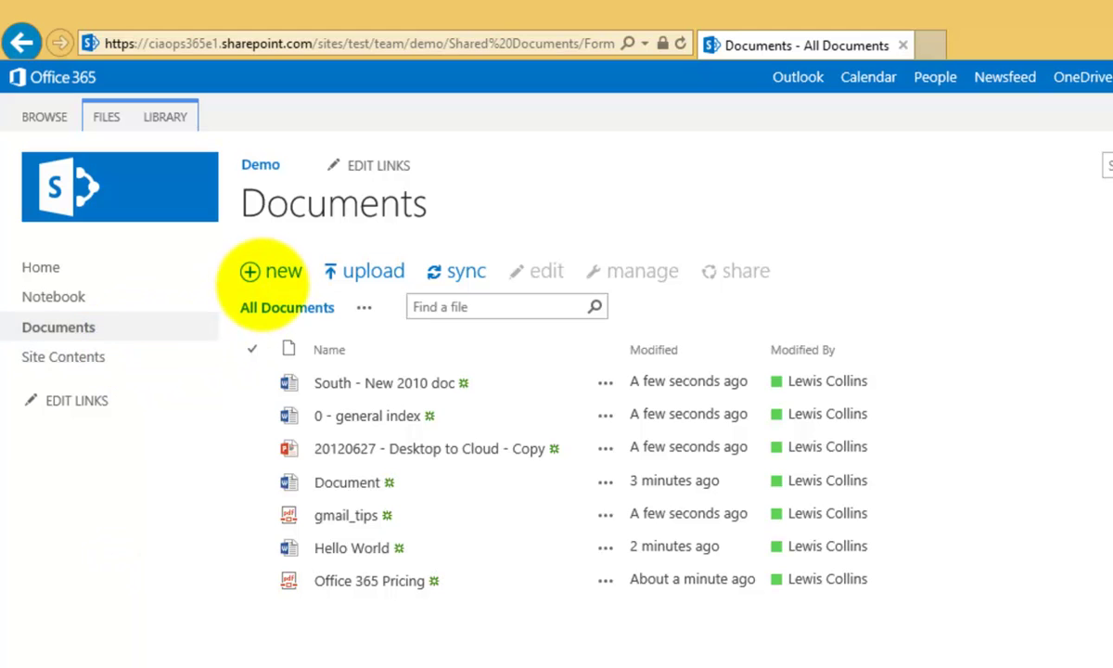
{"action": "left_click", "coordinate": [250, 271]}
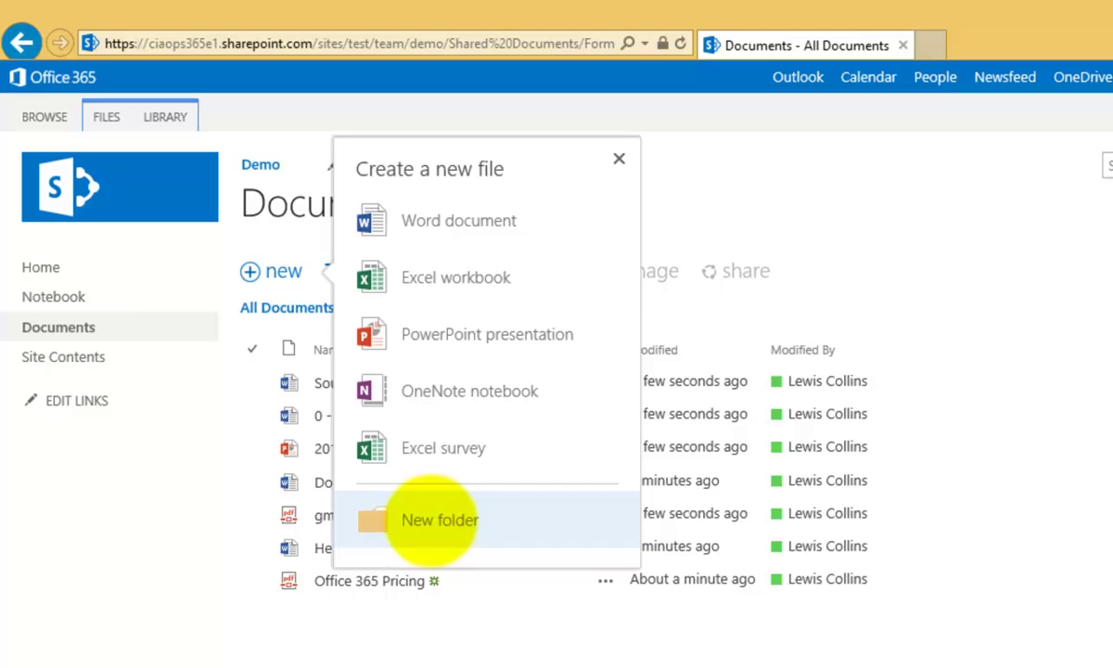
{"action": "left_click", "coordinate": [241, 657]}
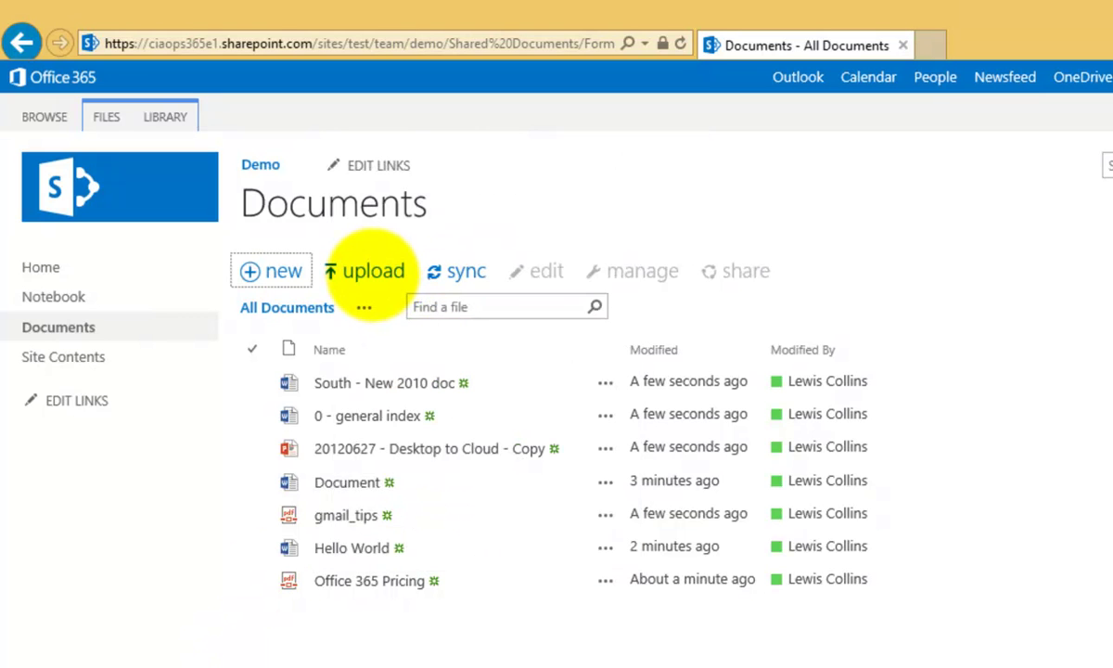
{"action": "left_click", "coordinate": [371, 272]}
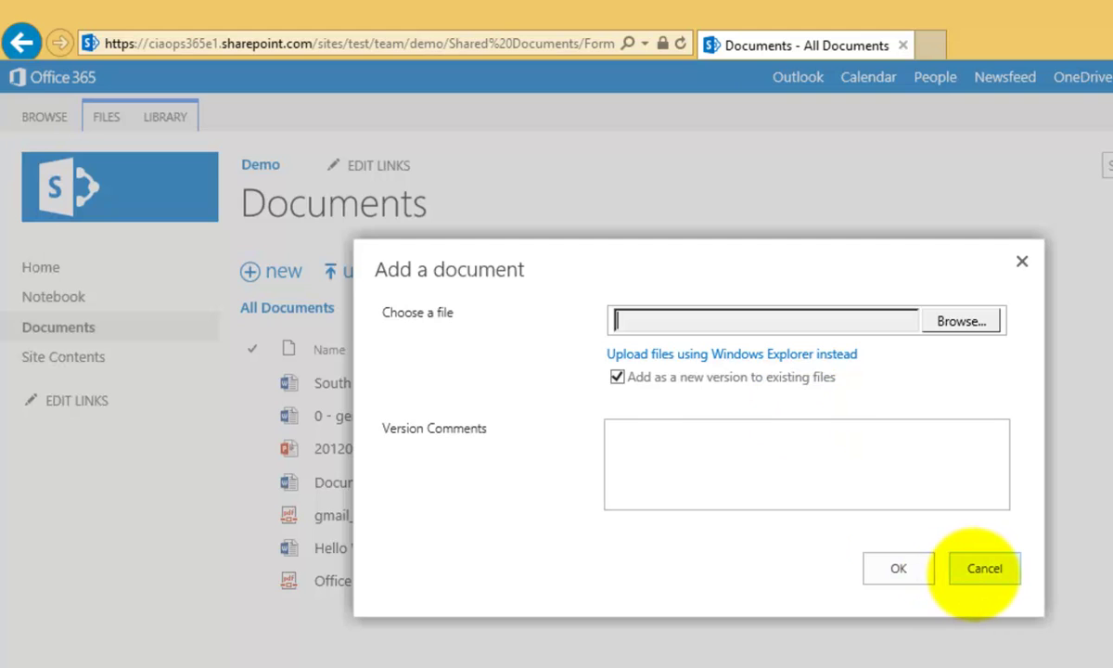
{"action": "left_click", "coordinate": [982, 569]}
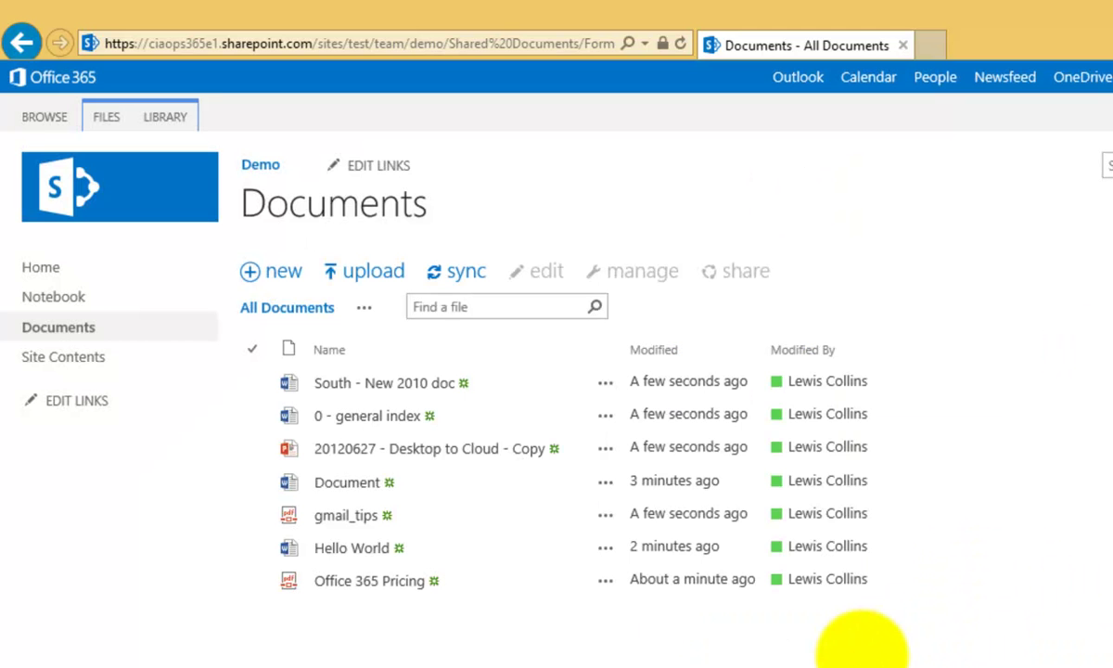